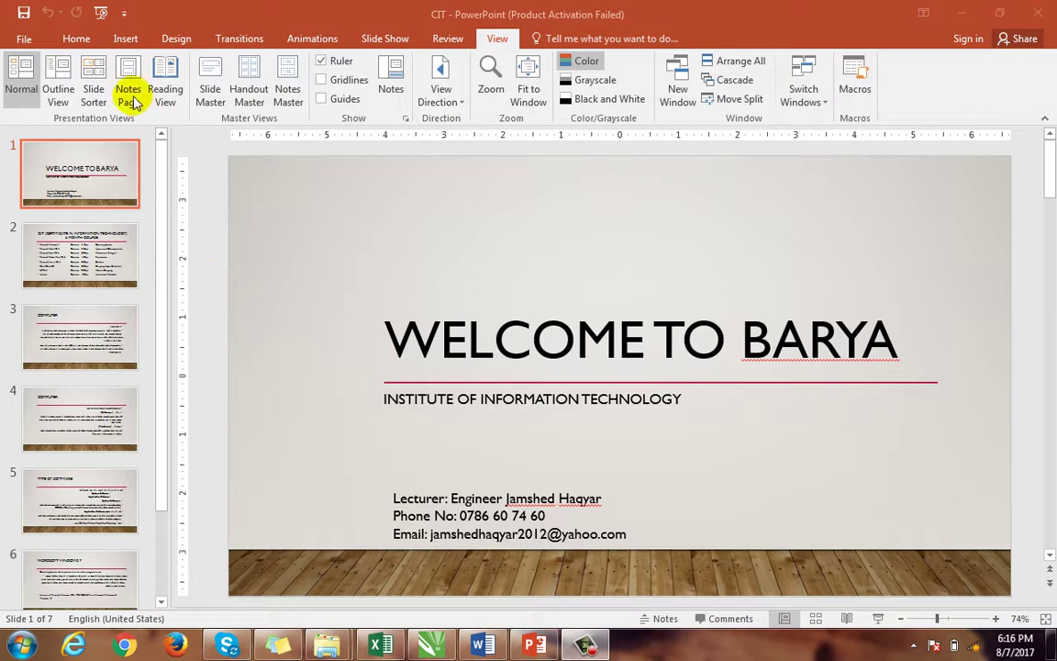
Peek at the slide master's Title and Content layout, then return to normal view
click(210, 84)
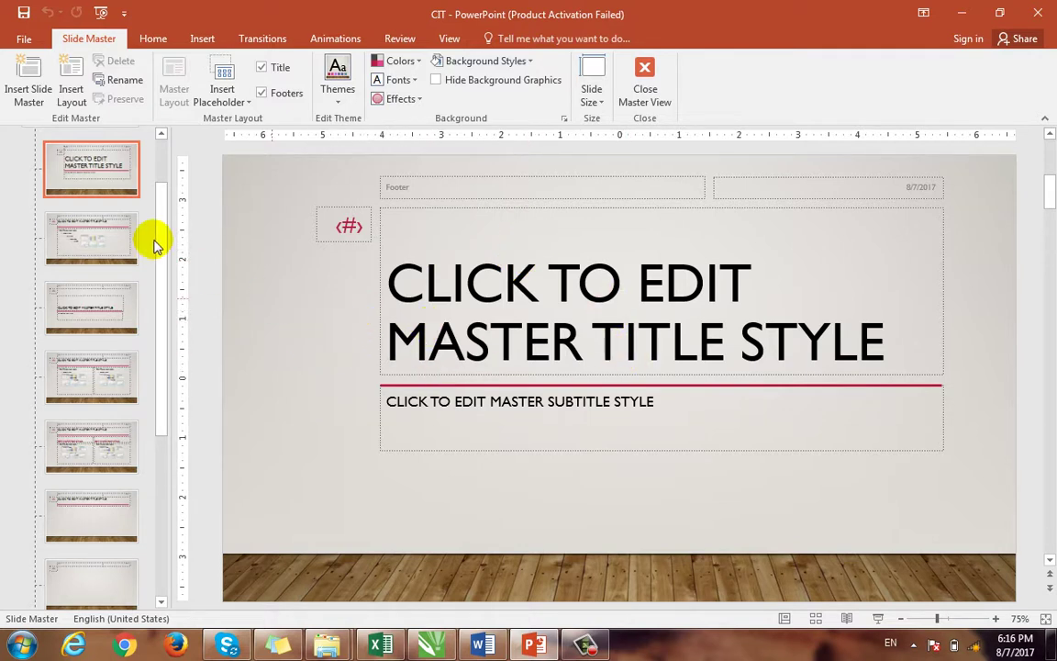
click(87, 233)
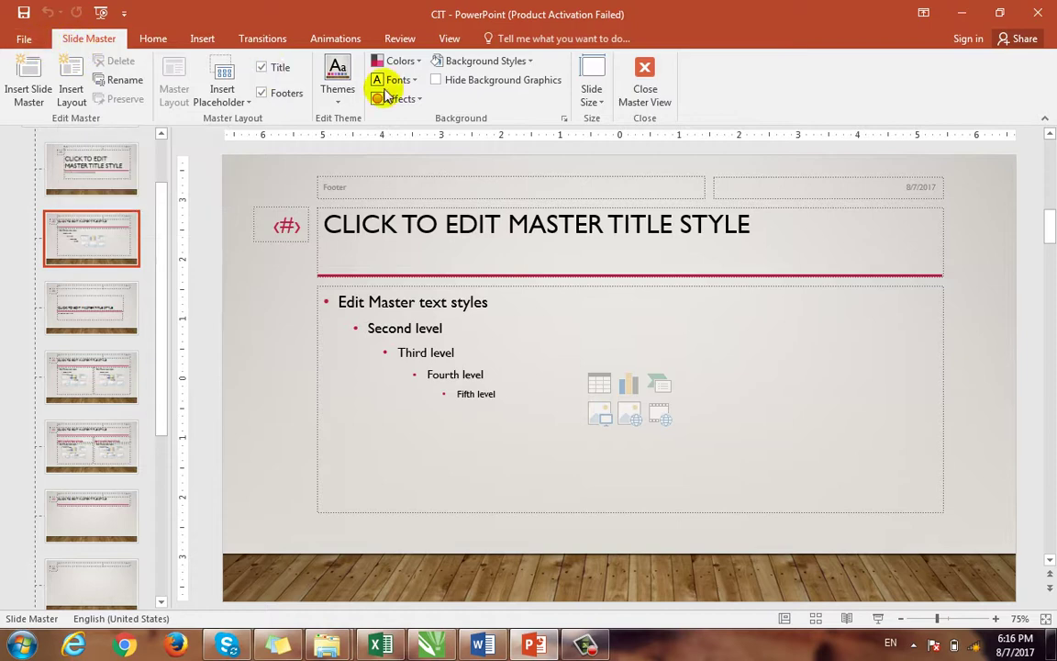
click(644, 85)
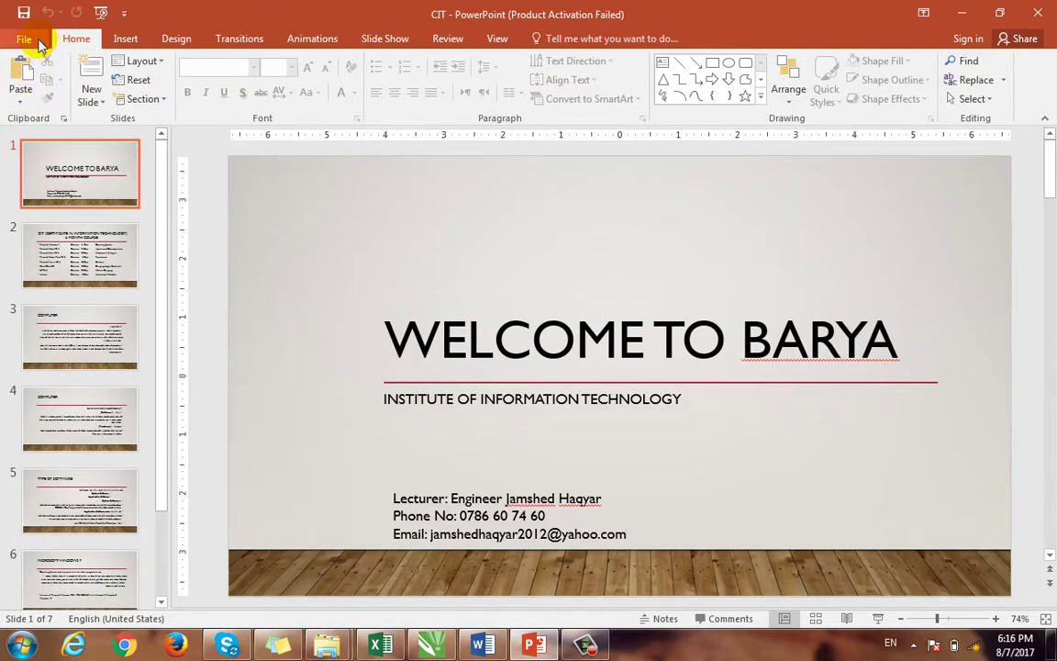
Open and close the File backstage, then preview the New Slide layouts and Design tab
click(27, 38)
click(33, 34)
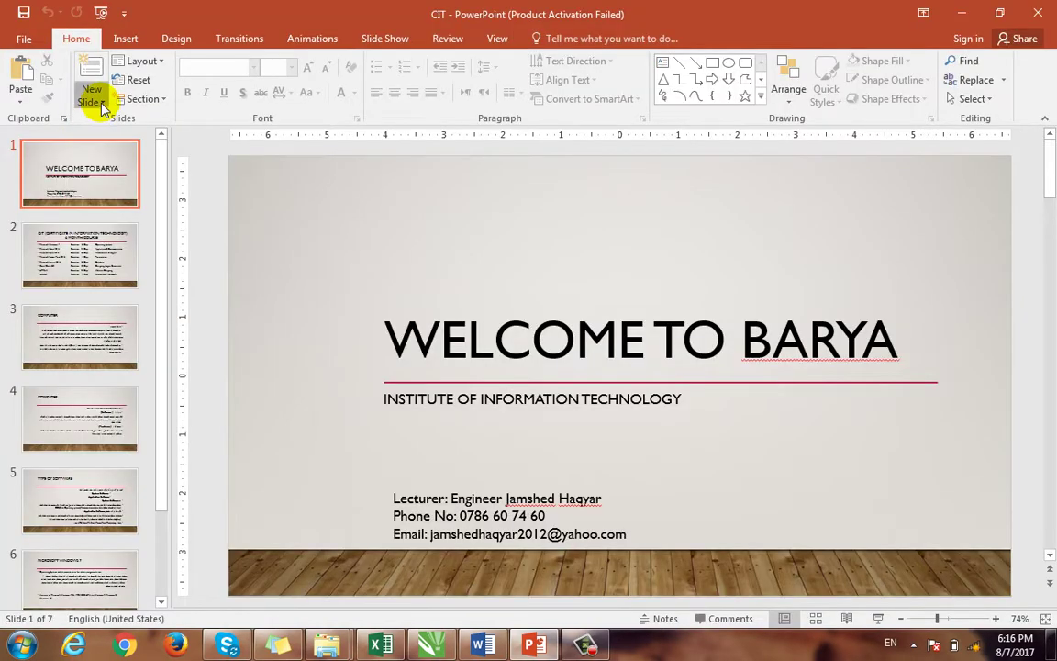
click(102, 108)
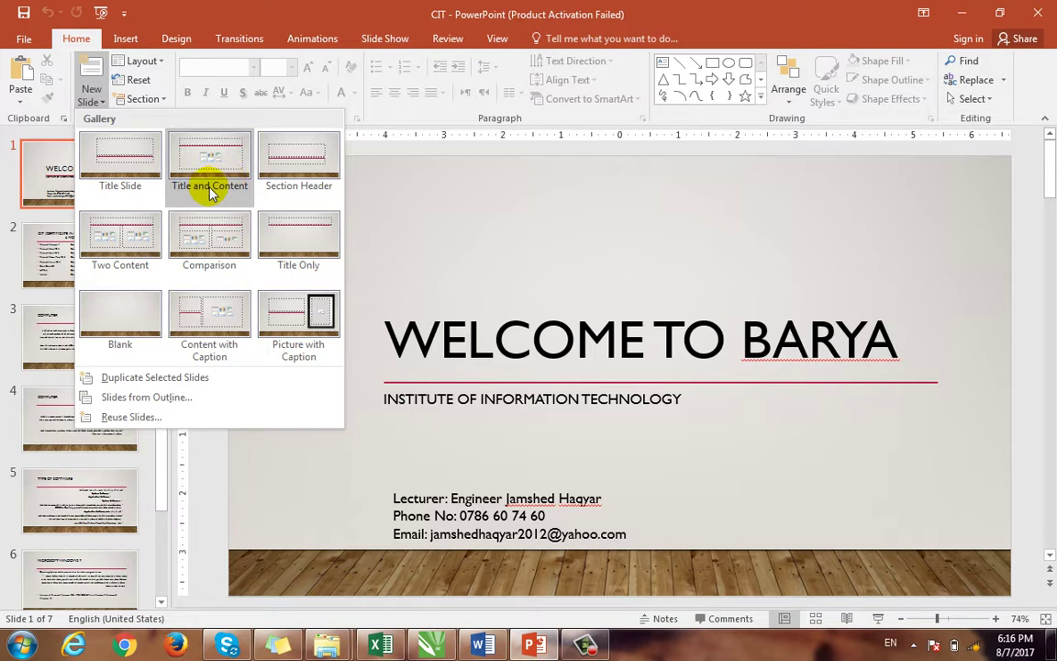
click(174, 38)
Enter Slide Master view, browse the layouts, and select the Title Slide layout
click(501, 41)
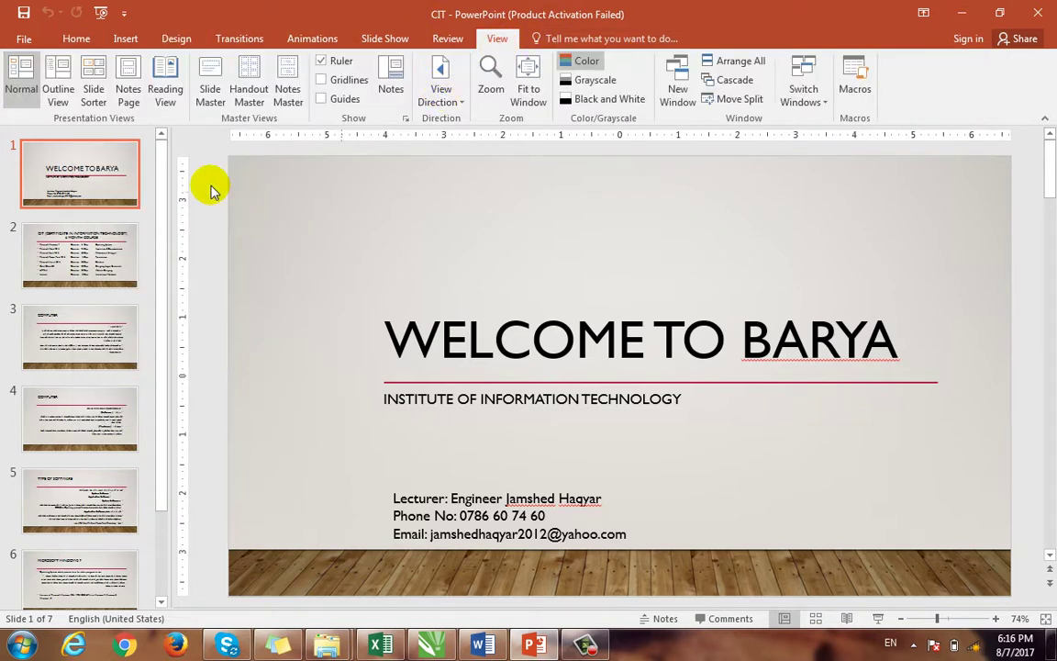
click(210, 99)
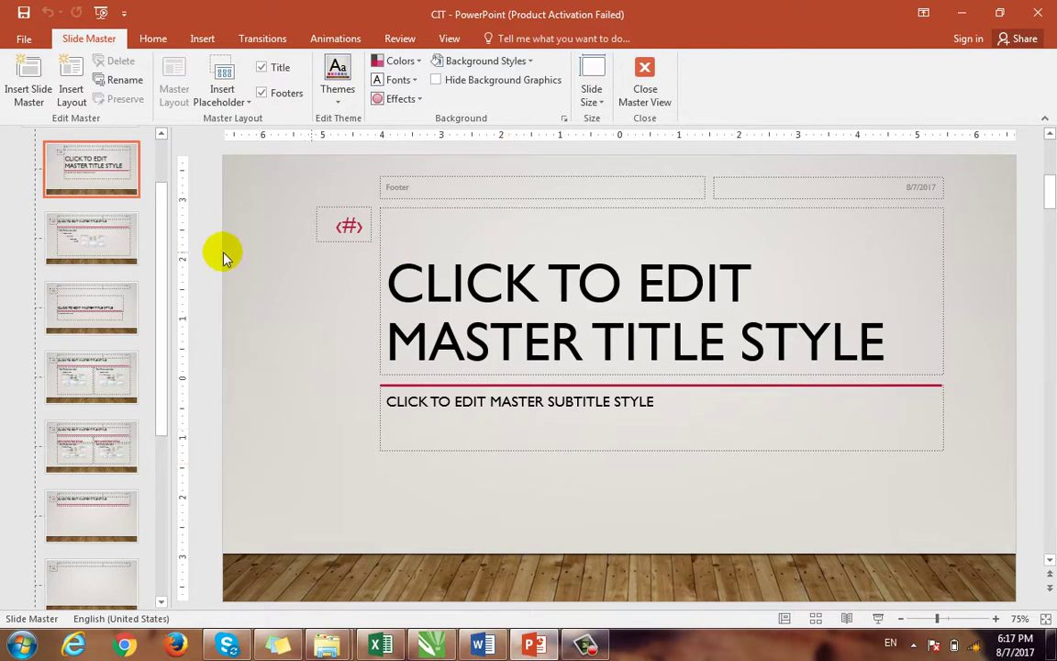
click(95, 258)
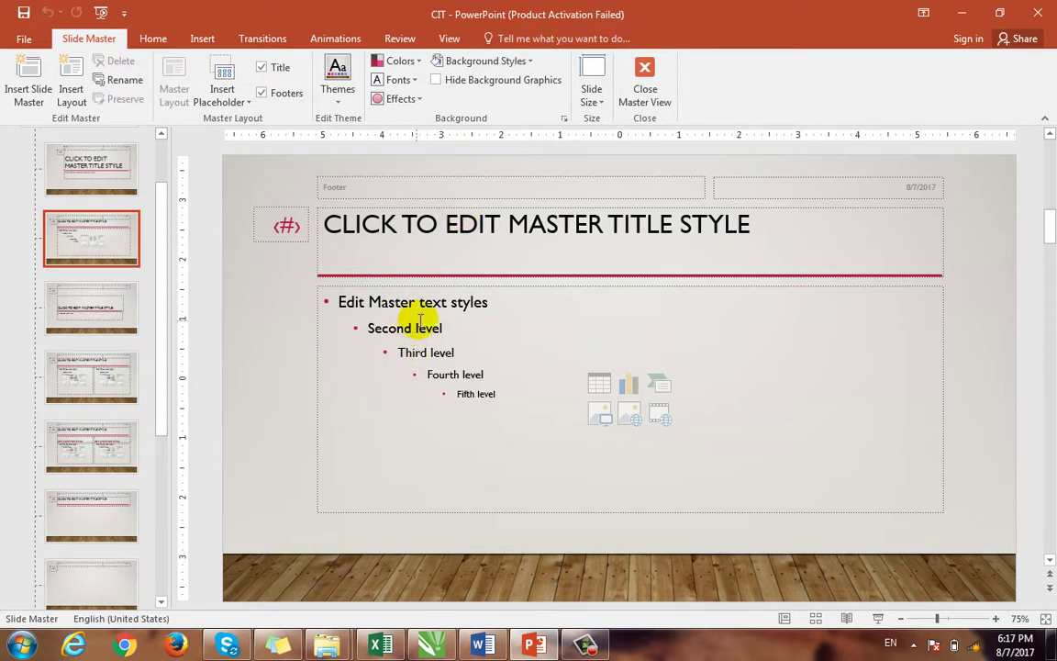
click(105, 296)
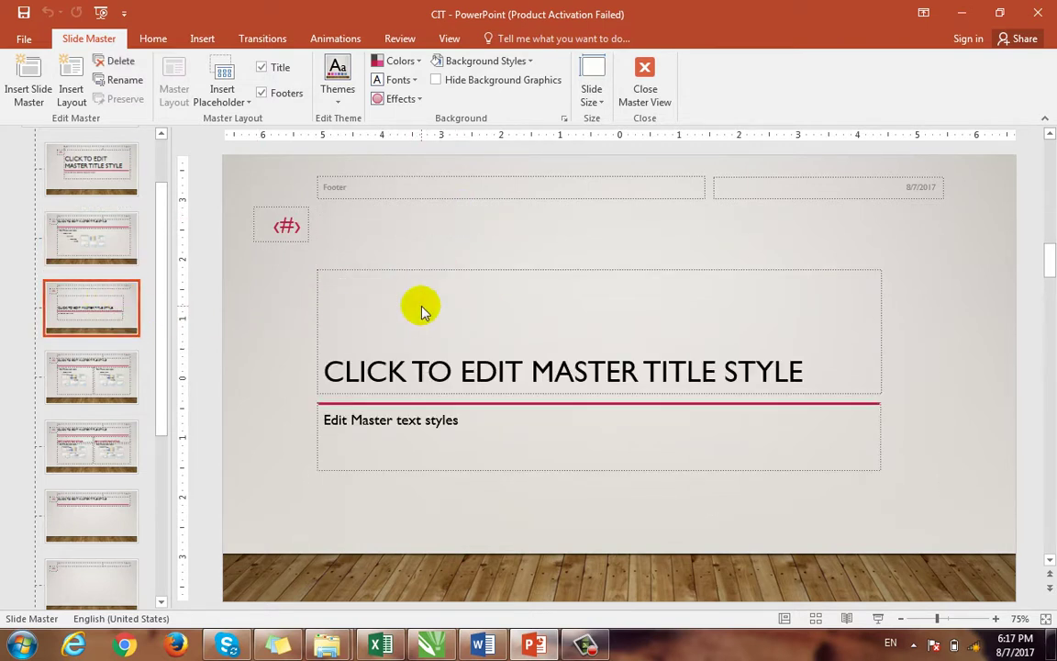
click(97, 170)
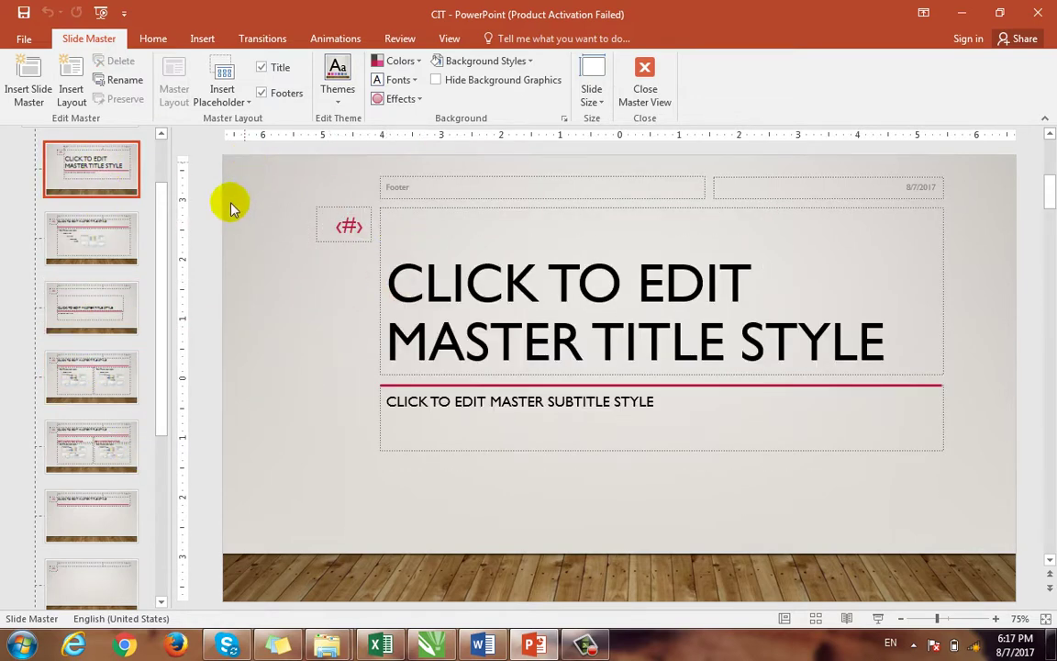
click(202, 42)
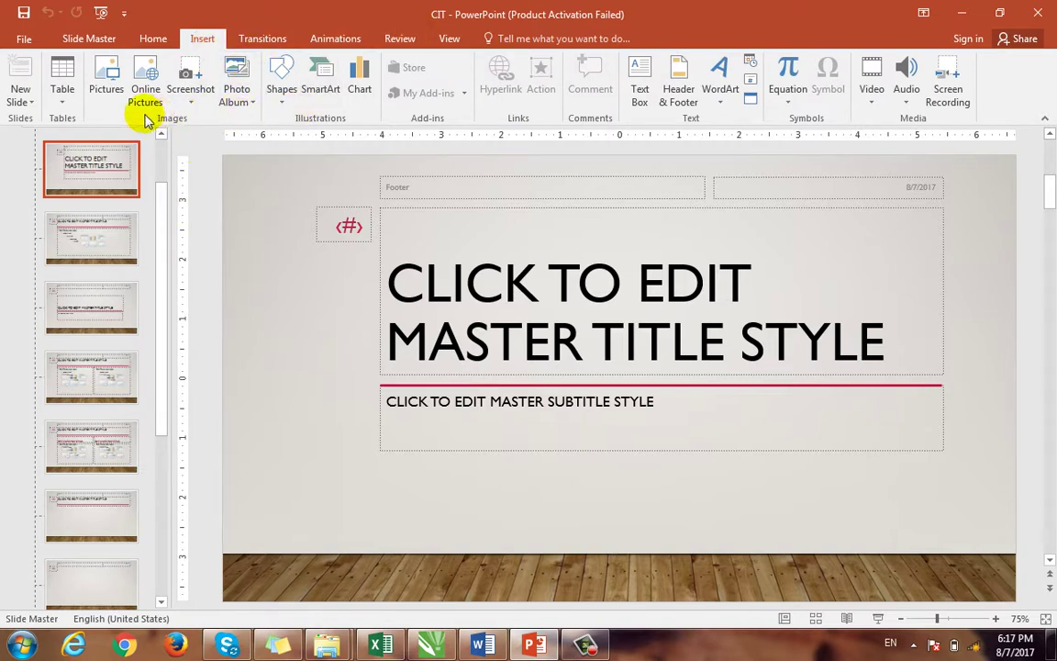
Insert 'Logo for FB' from D:\Baryia Institute of Information Technology at the layout's top-left corner
click(107, 87)
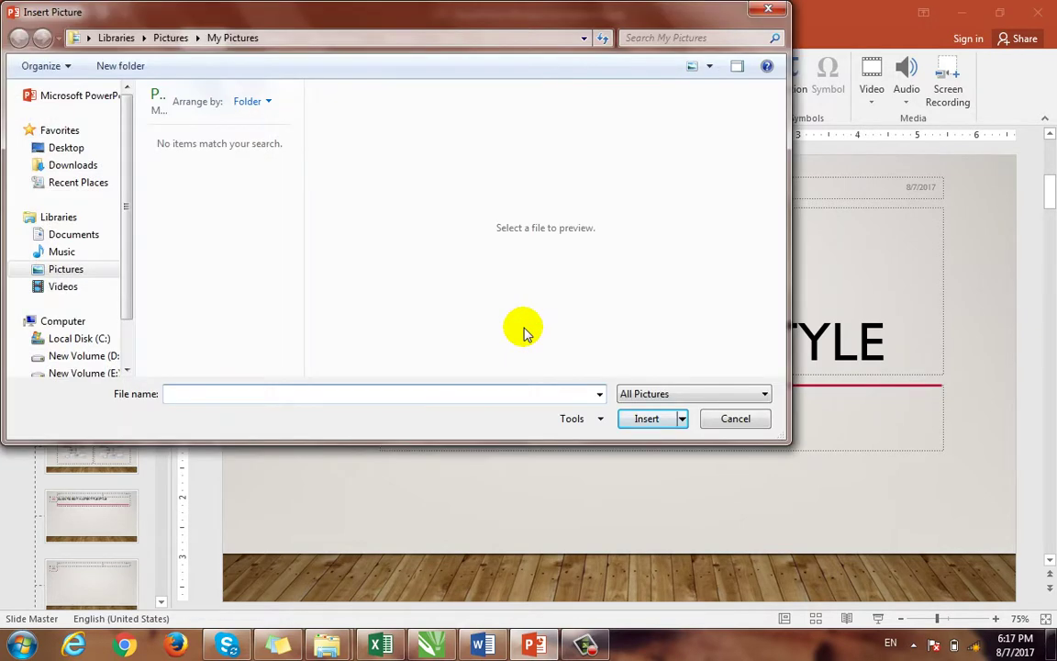
click(101, 355)
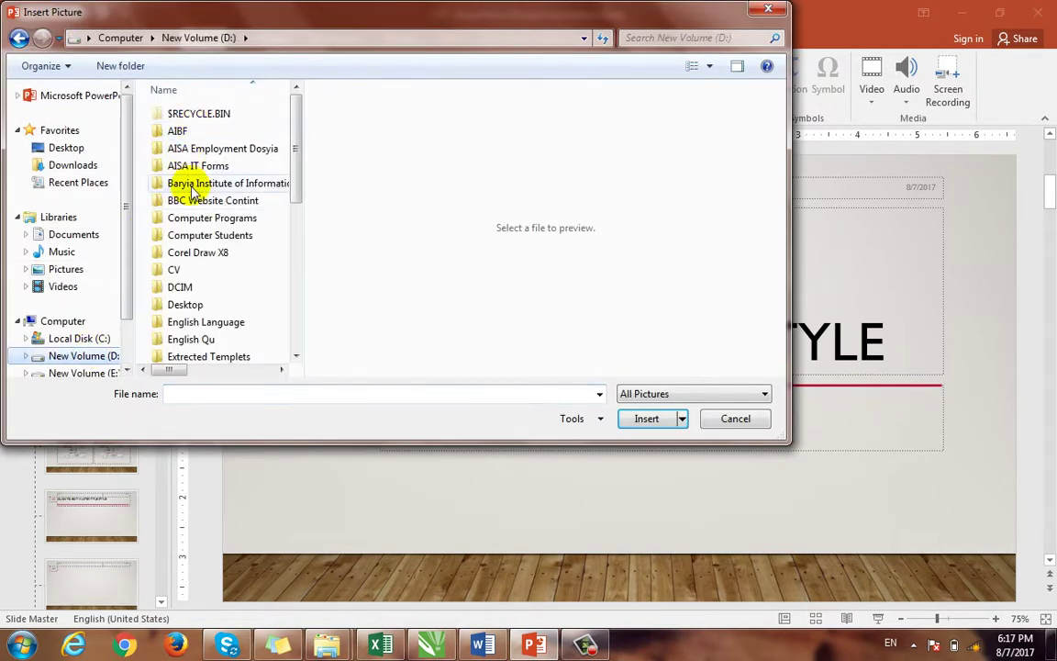
double_click(194, 187)
key(l)
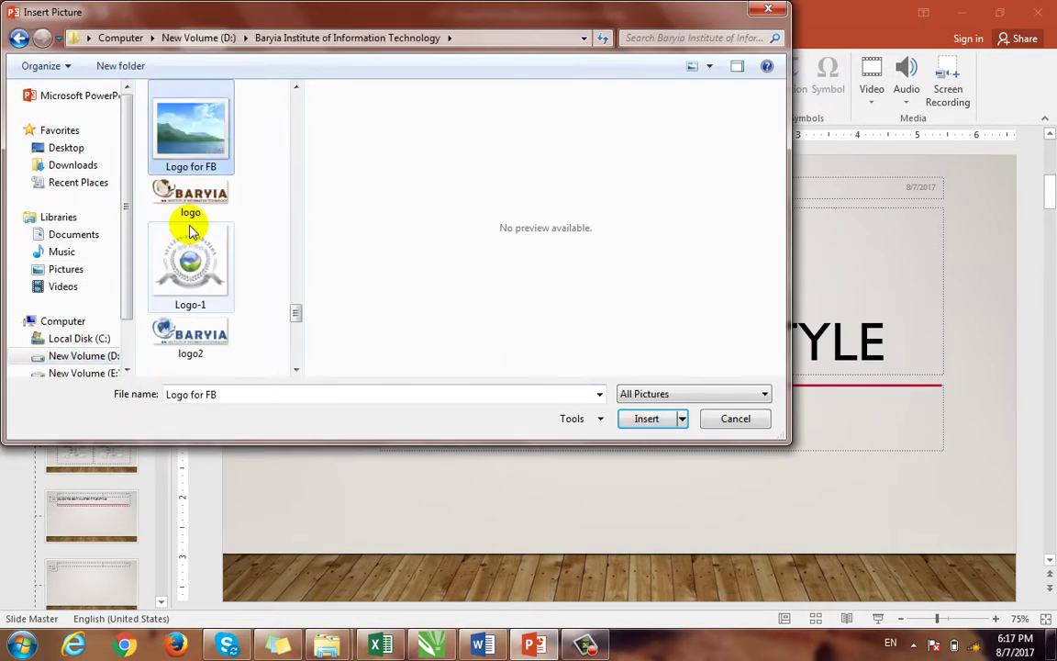
click(647, 419)
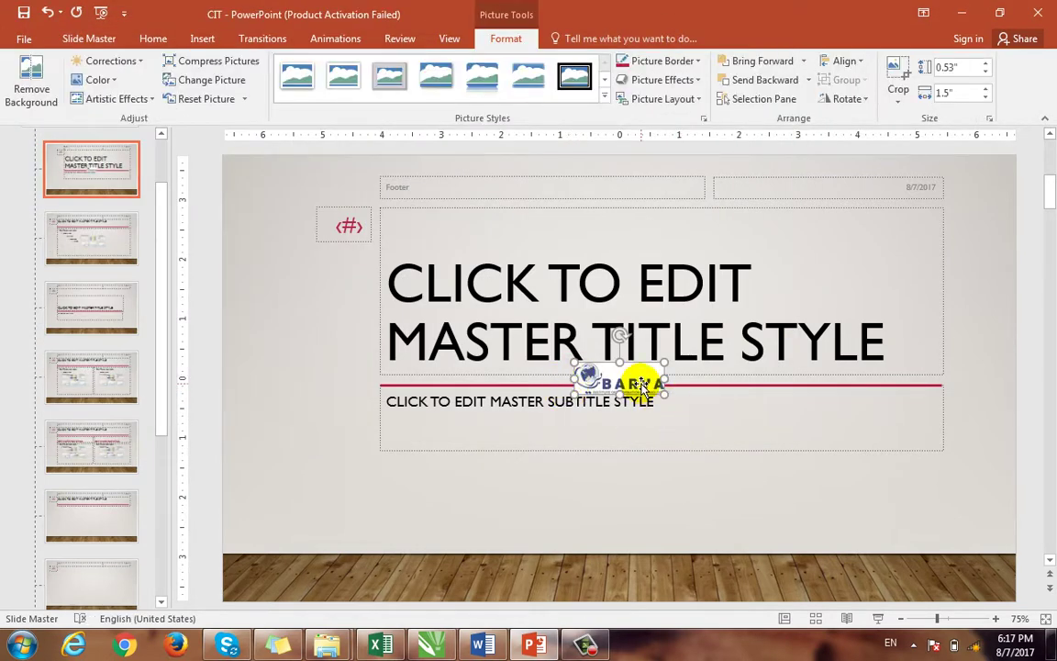
drag(640, 379, 297, 175)
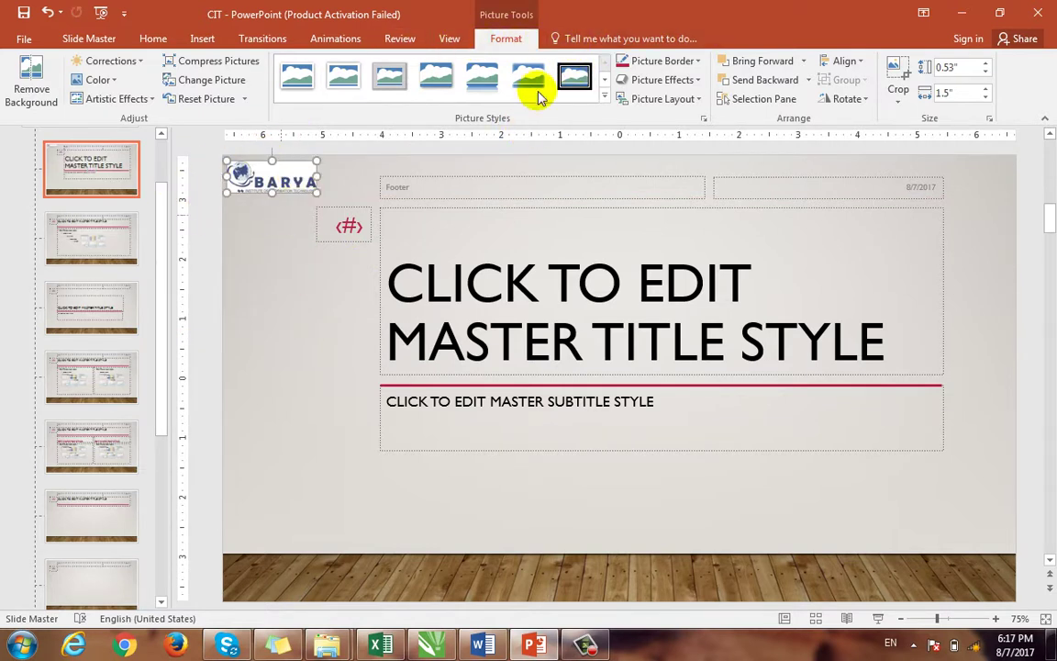
click(443, 41)
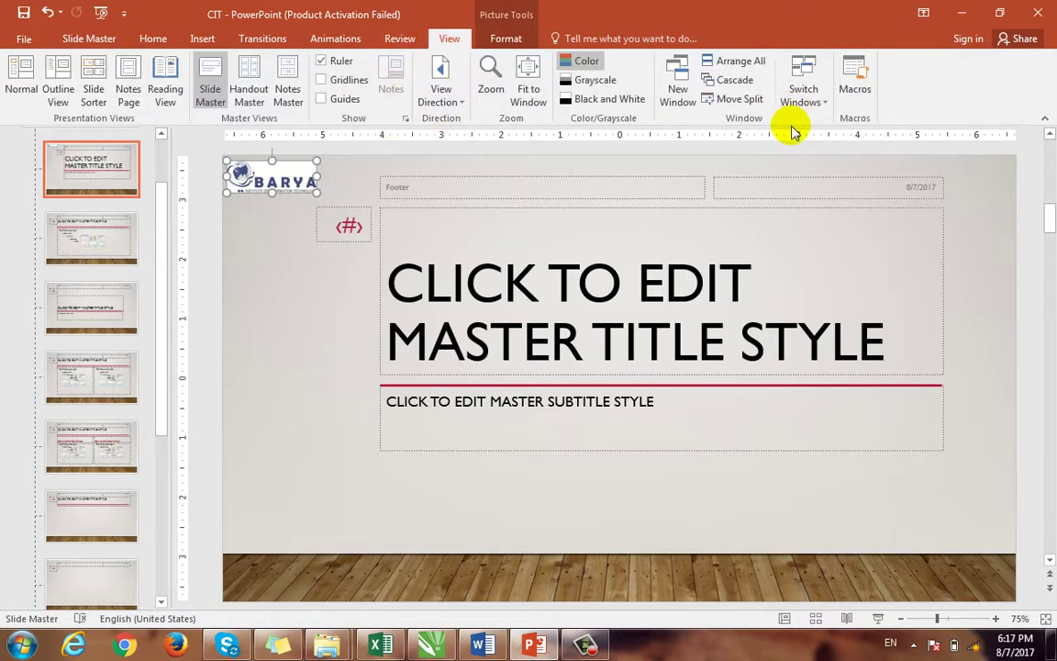
Insert 'Logo for FB' on the main slide master, top-left above the (#) placeholder
click(212, 92)
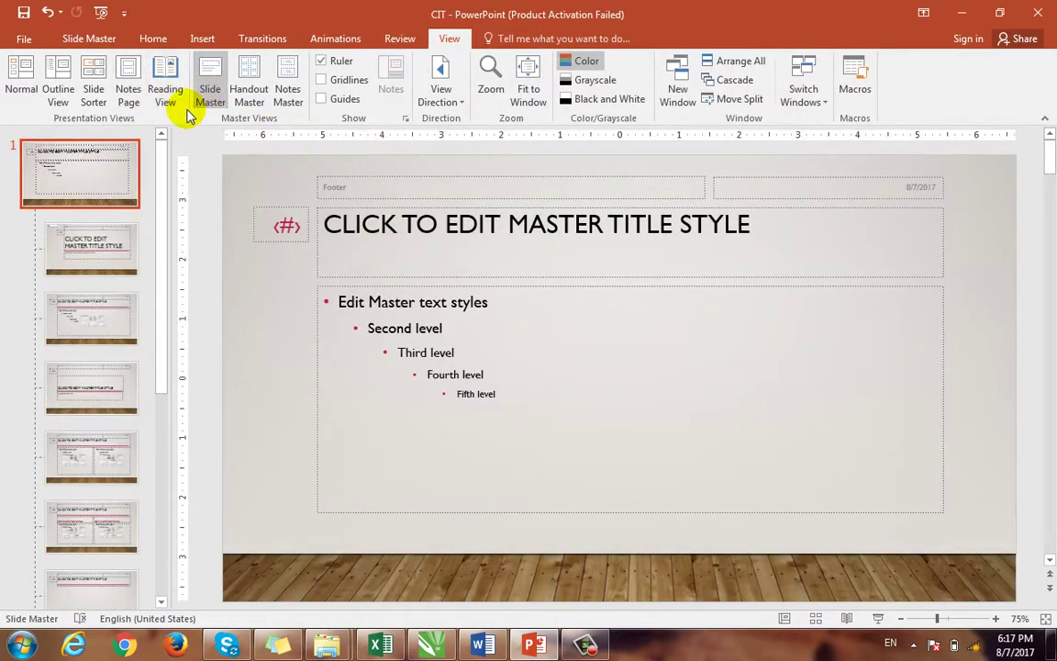
click(203, 39)
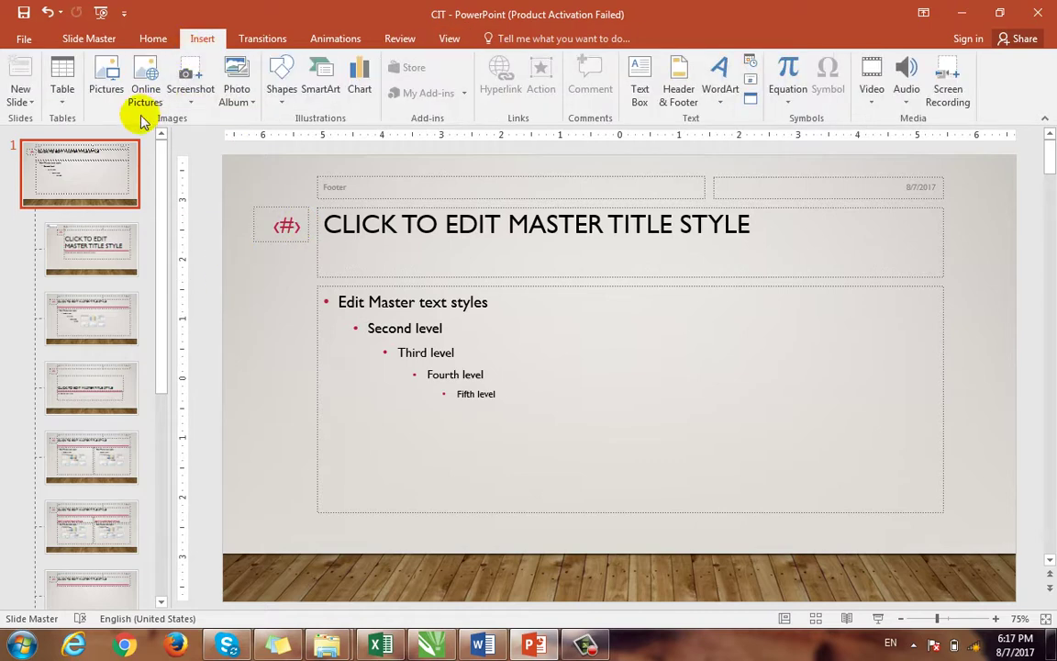
click(106, 92)
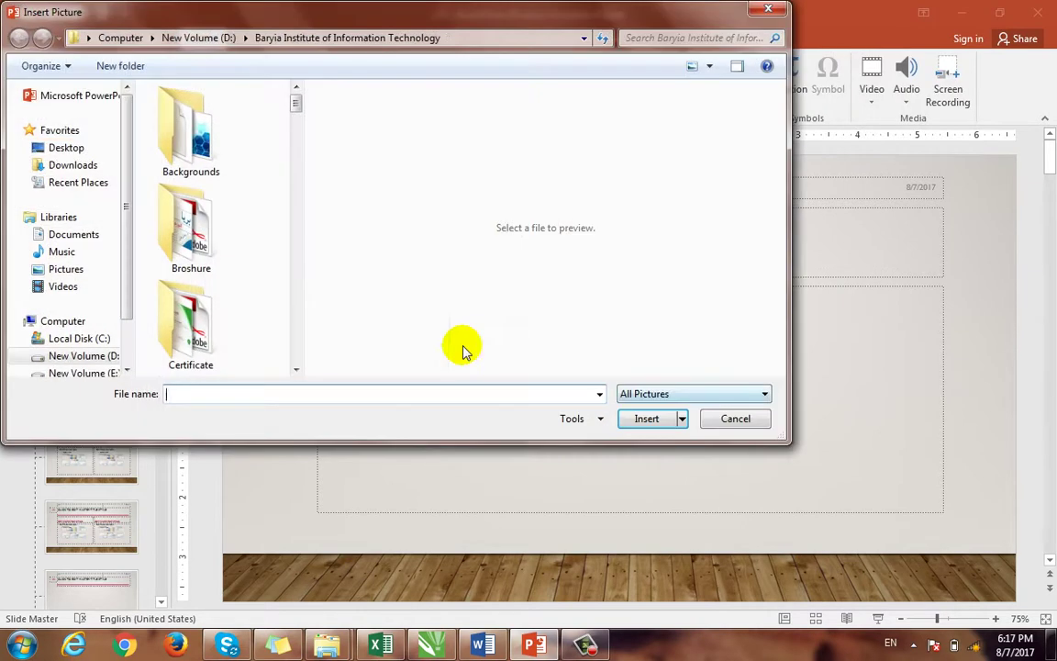
scroll(188, 234, down, 3)
scroll(188, 241, down, 5)
click(186, 229)
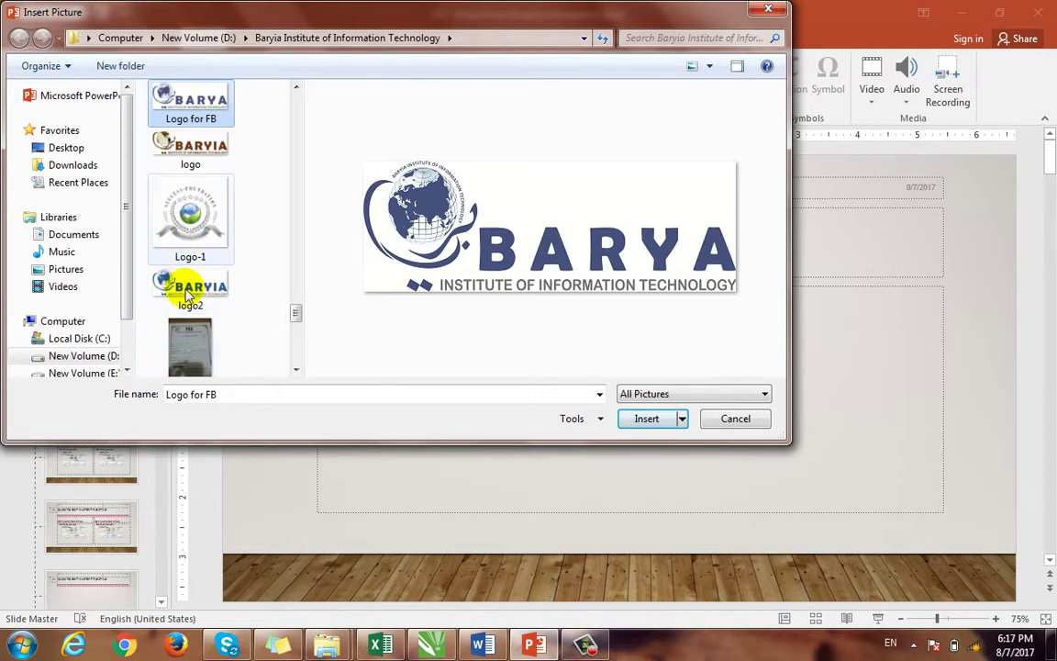
double_click(191, 103)
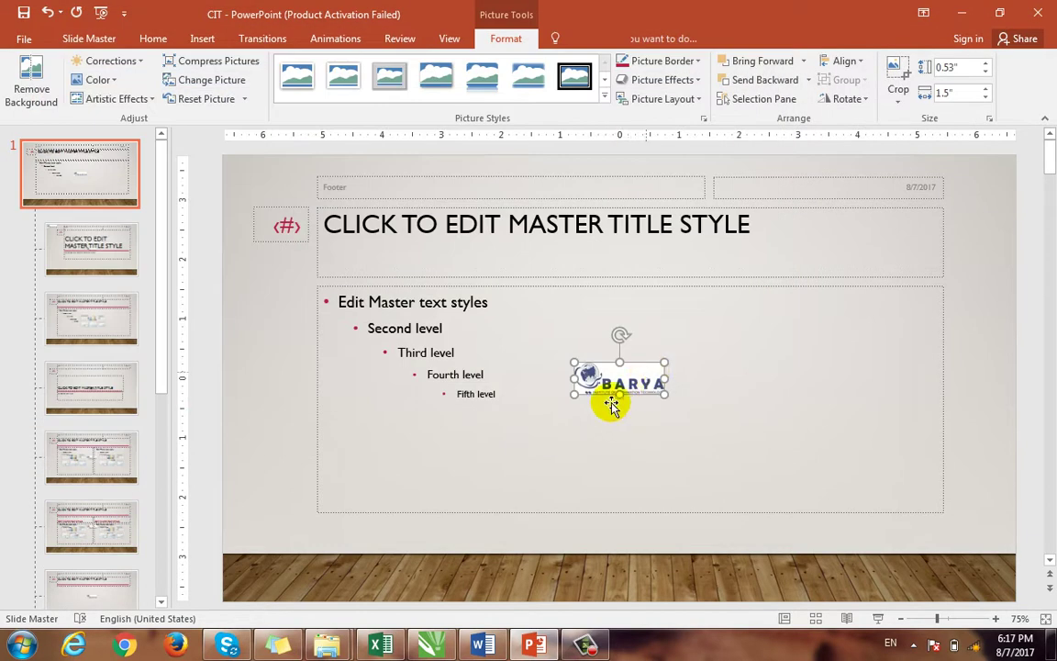
drag(569, 360, 288, 178)
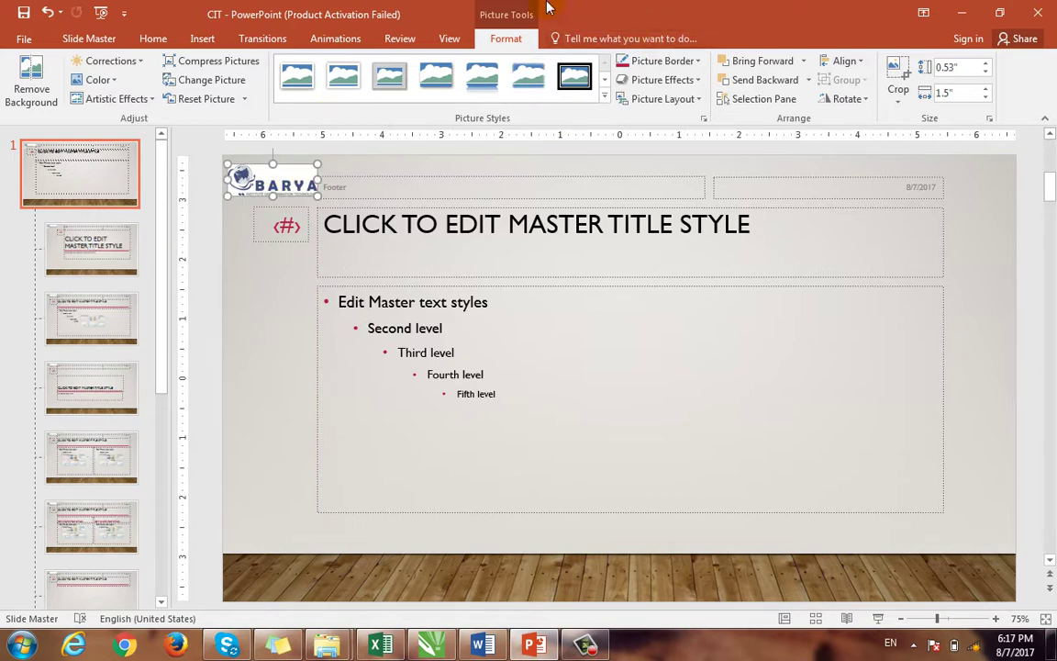
Browse the View, Review, Animations, Transitions and Picture Format tabs
click(455, 39)
click(396, 41)
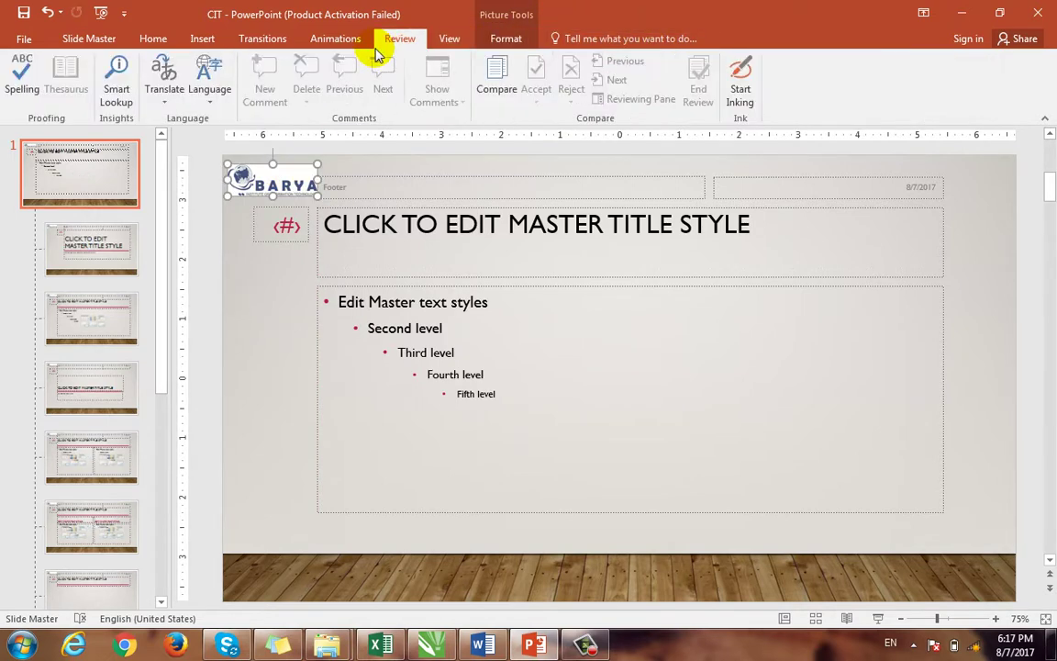
click(332, 40)
click(253, 41)
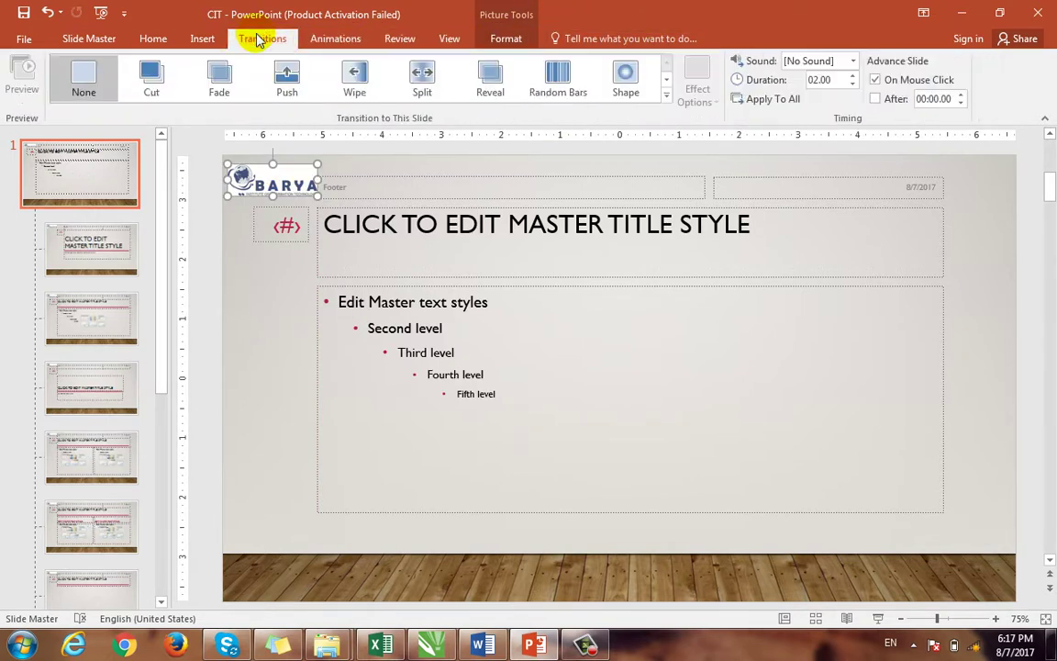
click(451, 40)
click(508, 38)
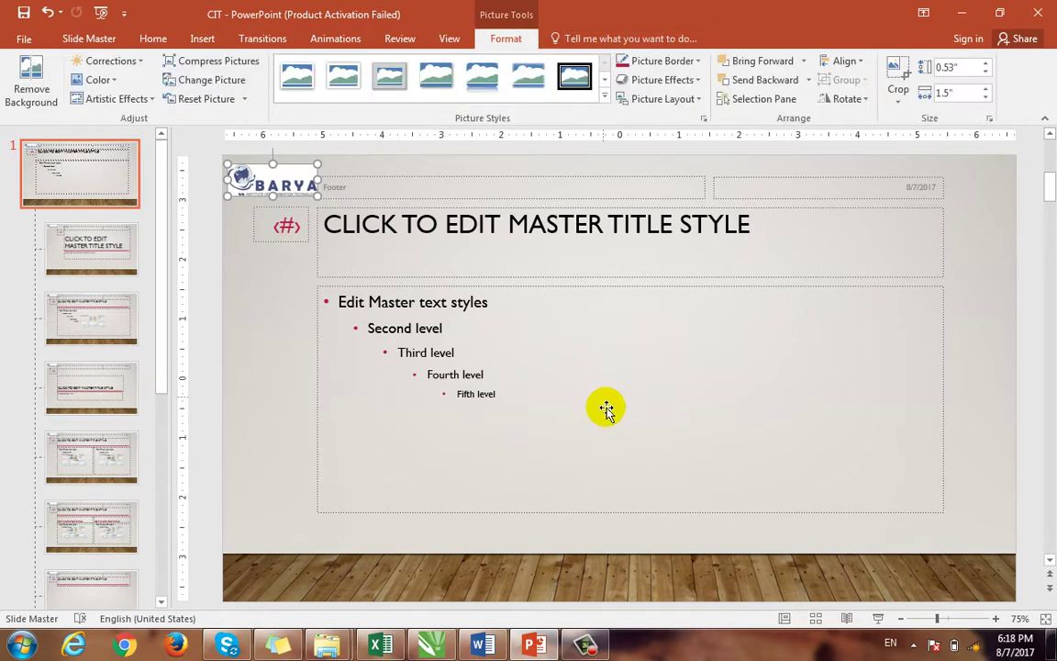
click(444, 38)
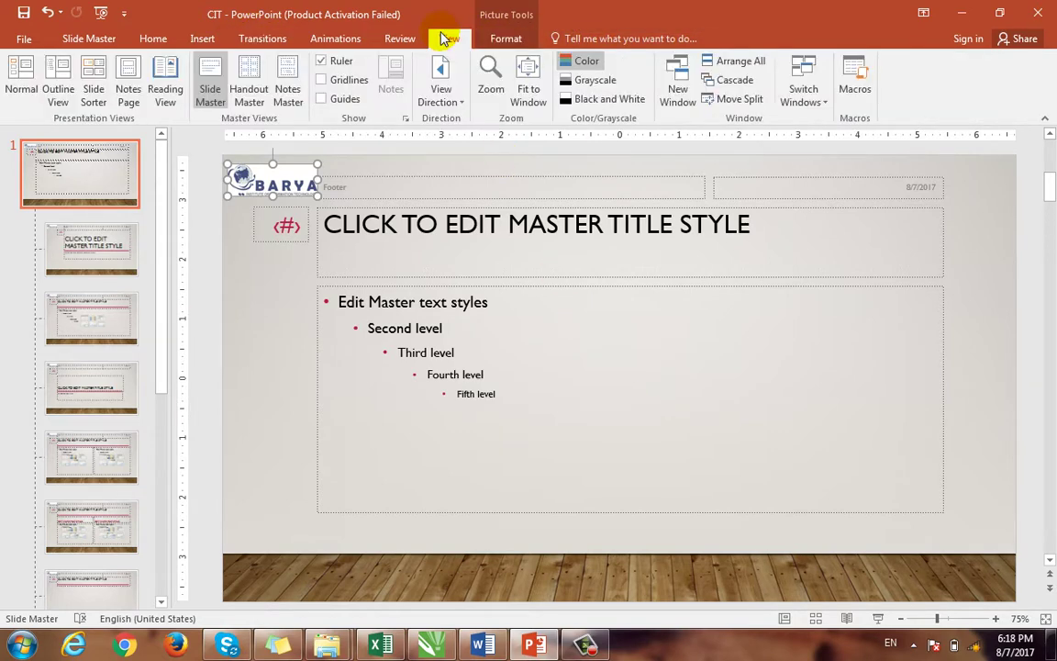
Select the master title text and make it bold at 36 pt
click(508, 224)
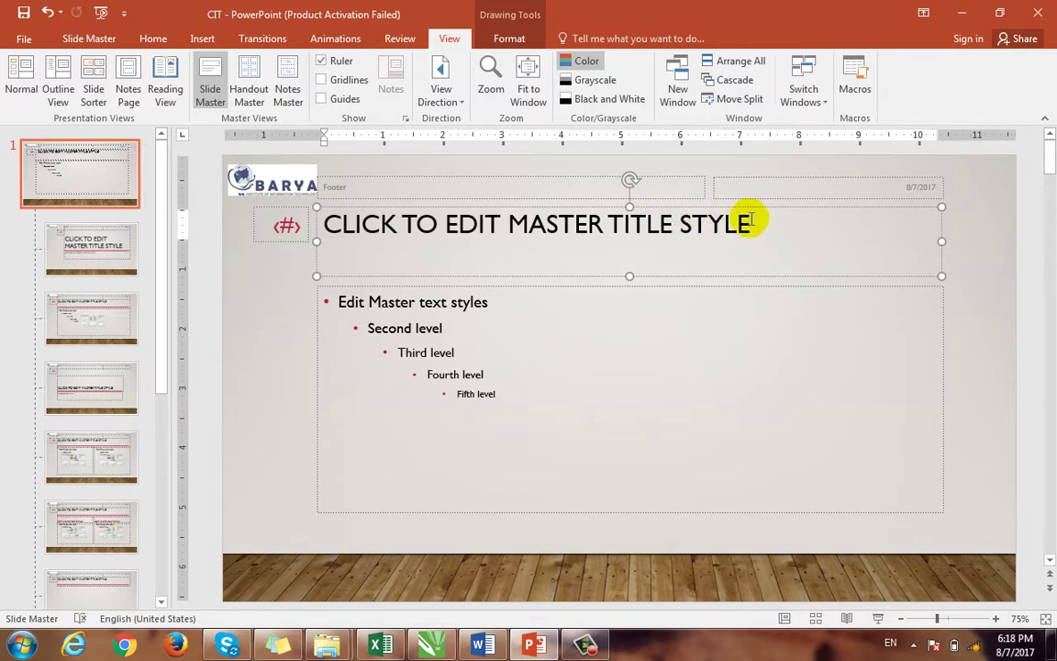
drag(750, 224, 340, 224)
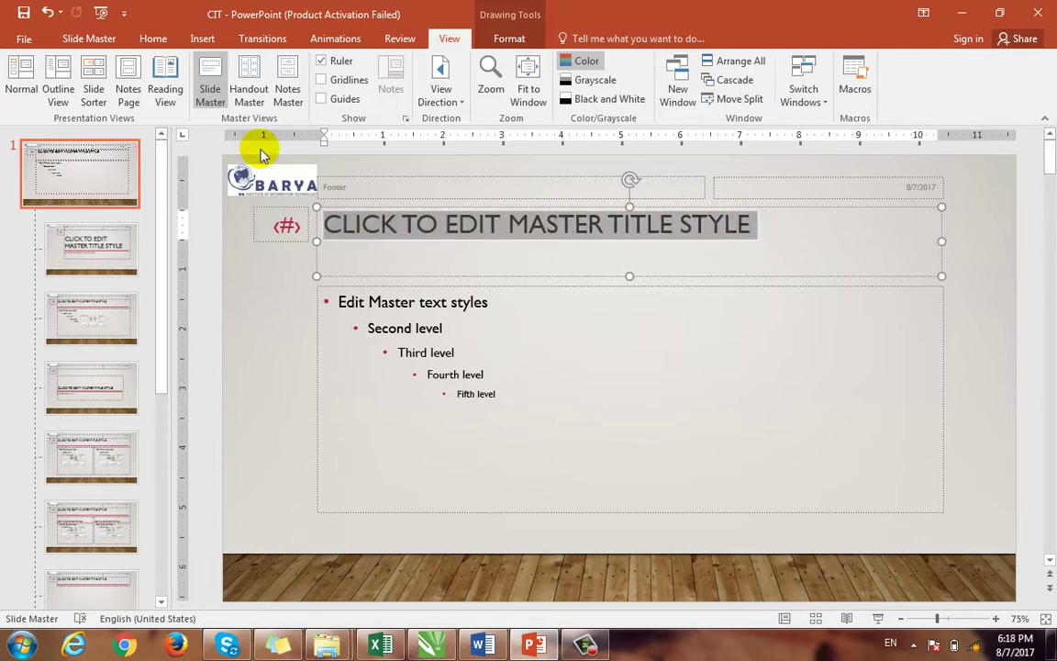
click(152, 40)
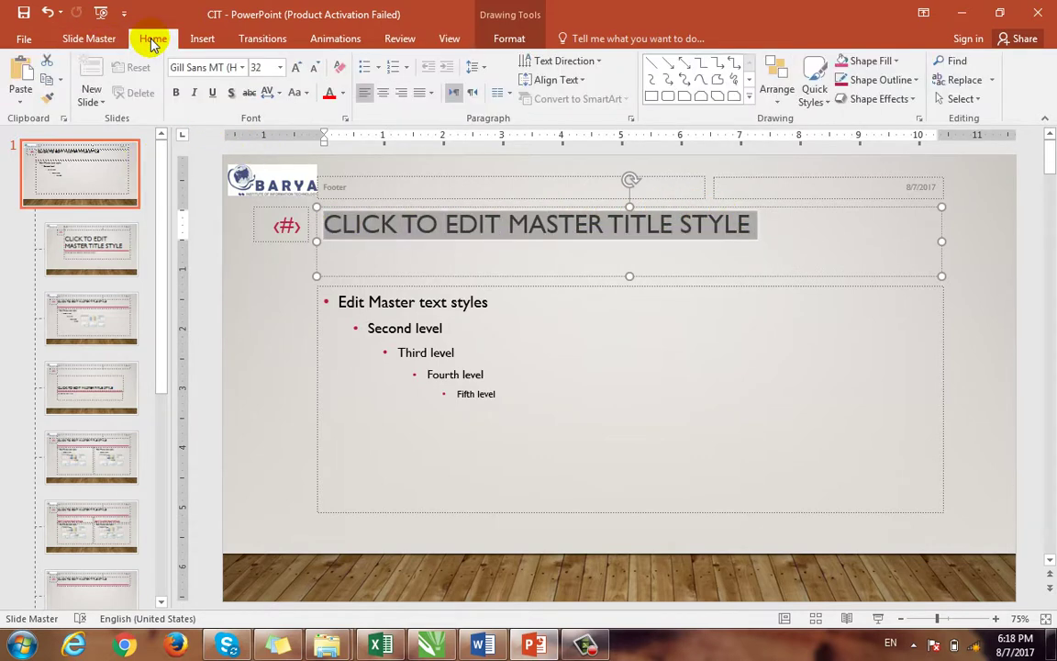
click(281, 73)
click(266, 192)
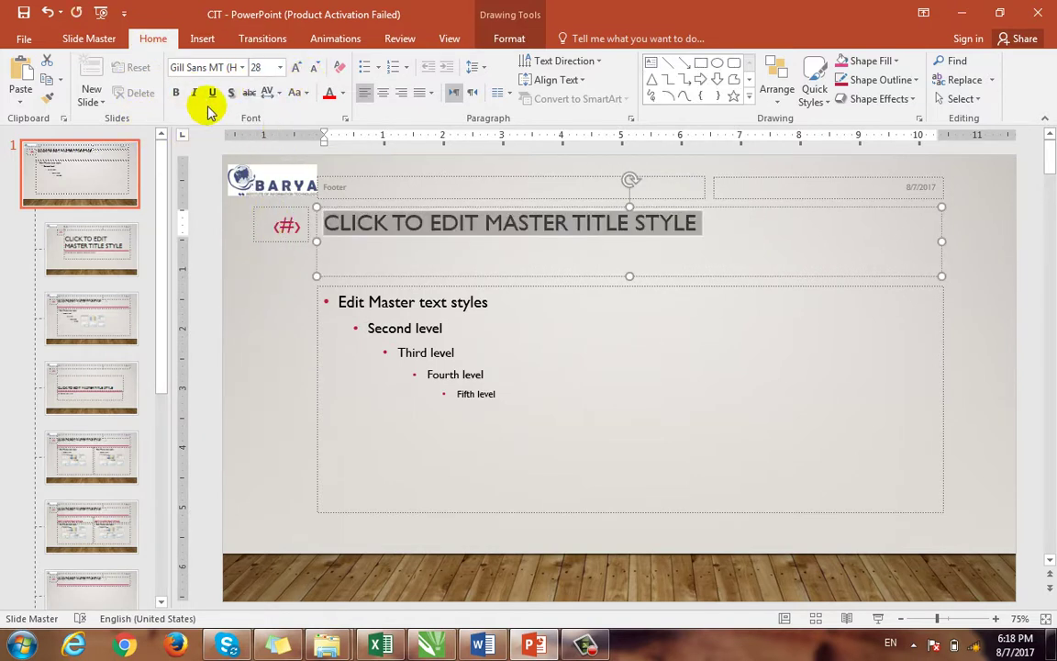
click(180, 94)
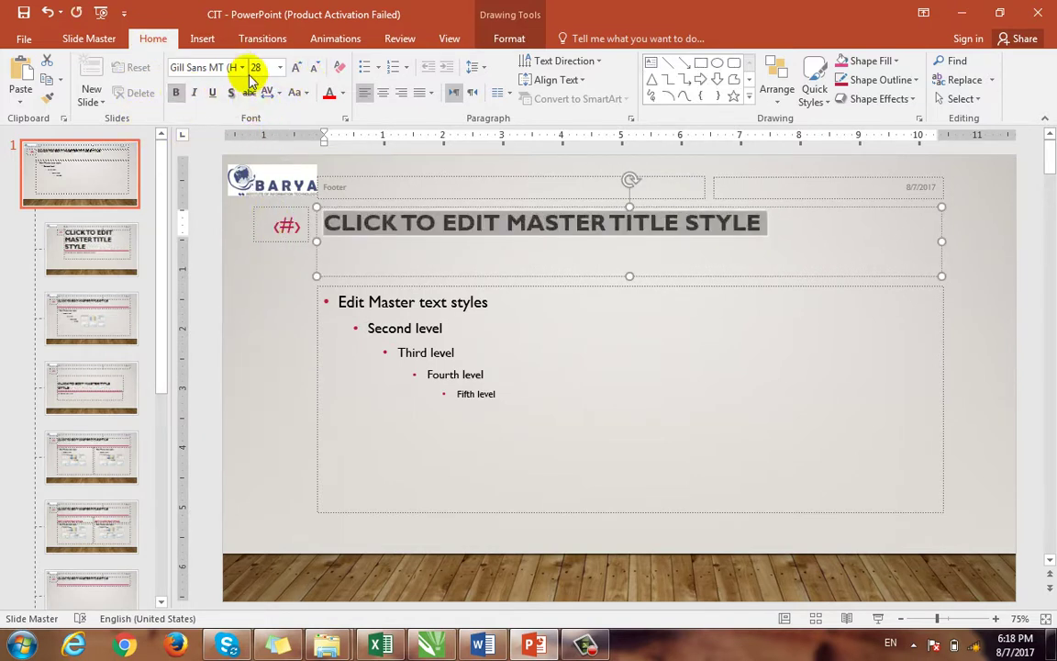
click(282, 73)
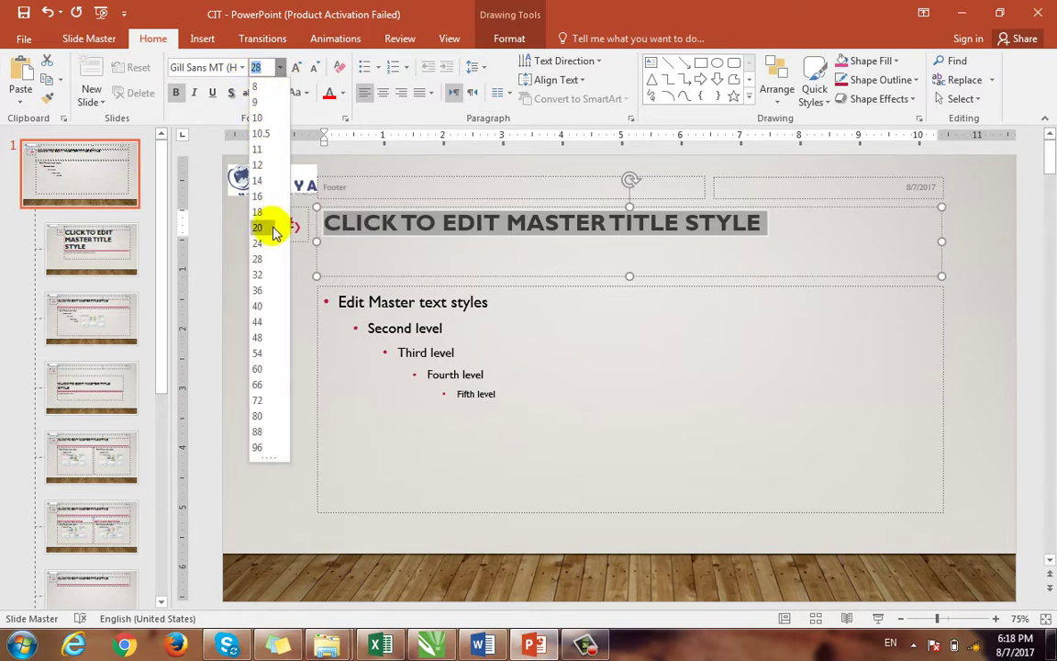
click(258, 290)
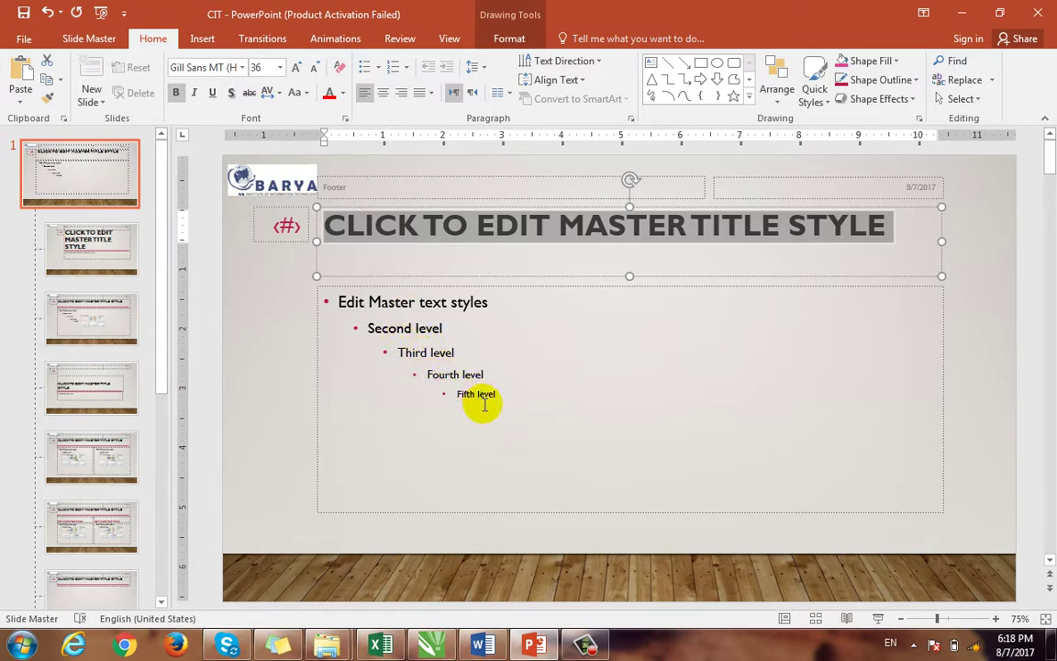
Check the font sizes of the second, third and fourth text levels
click(409, 333)
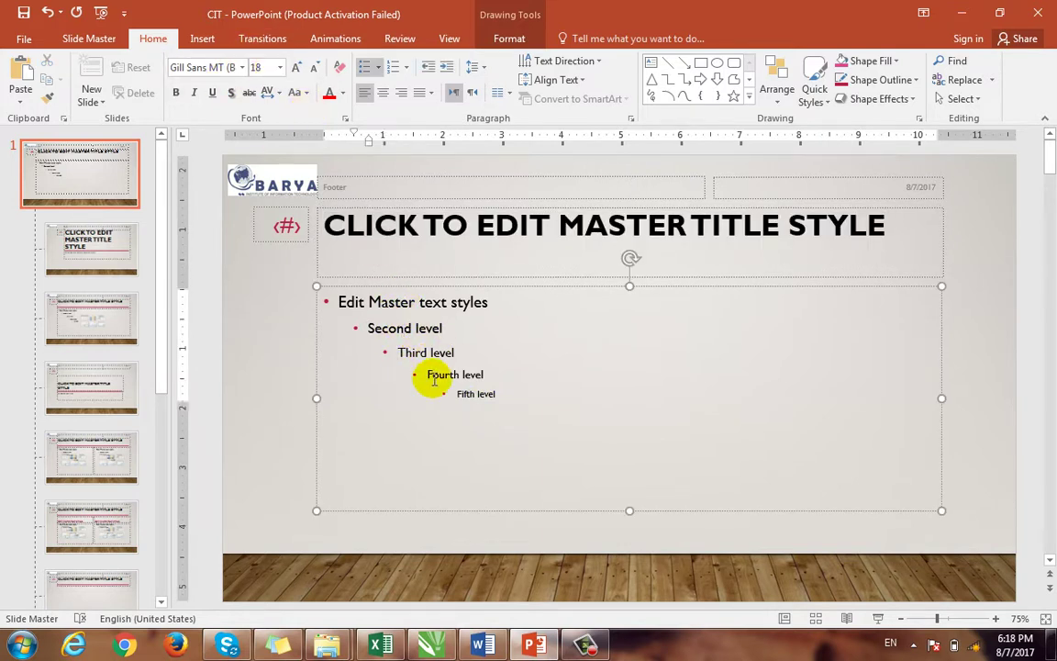
click(424, 347)
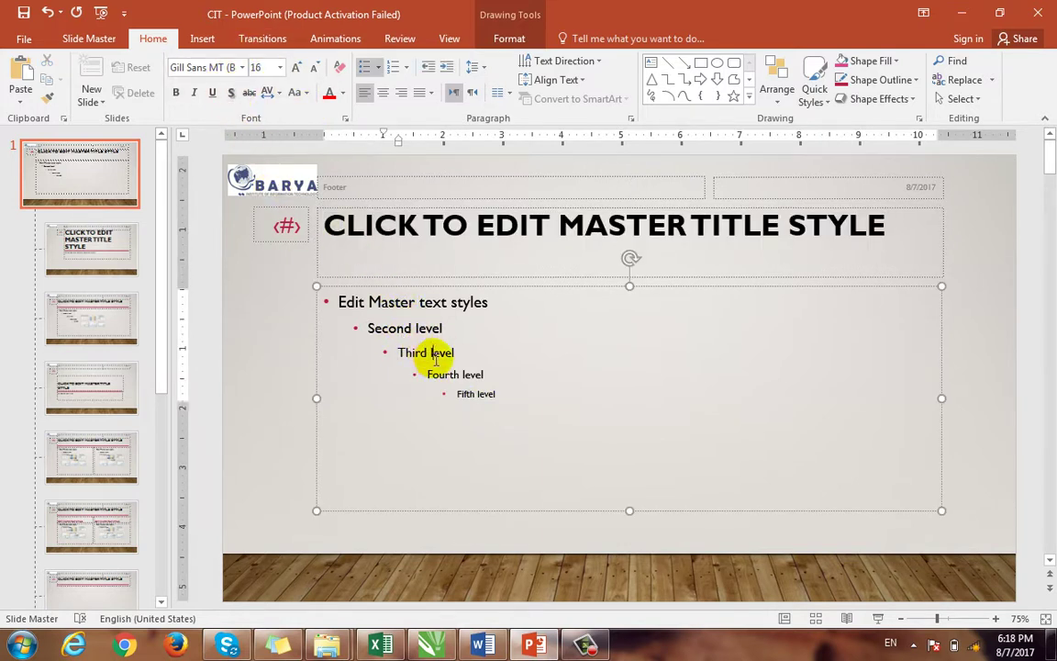
click(445, 375)
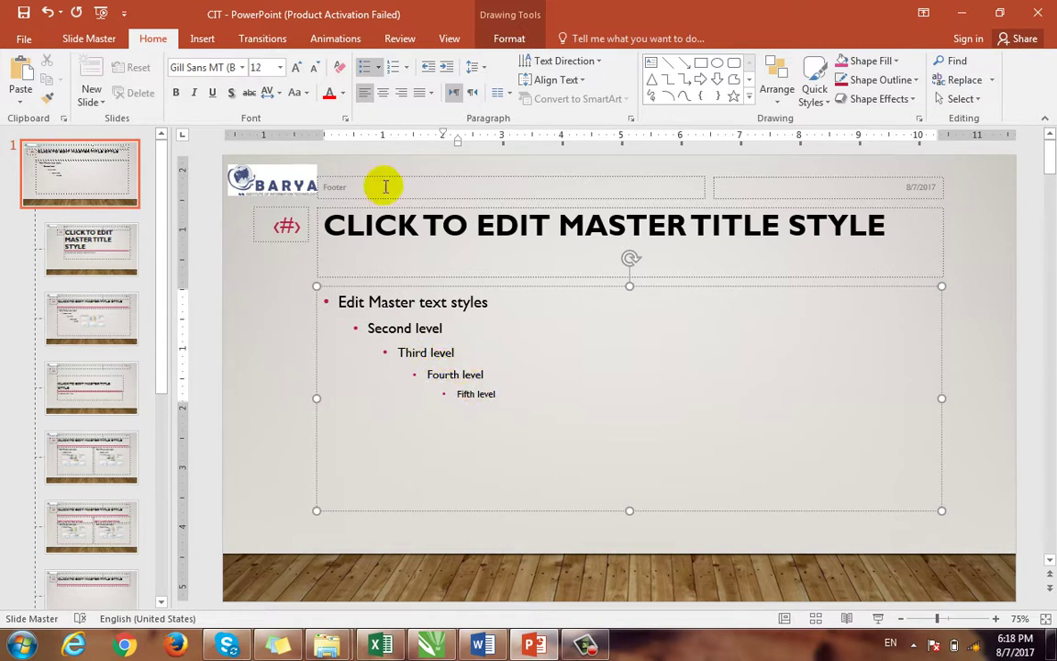
click(97, 44)
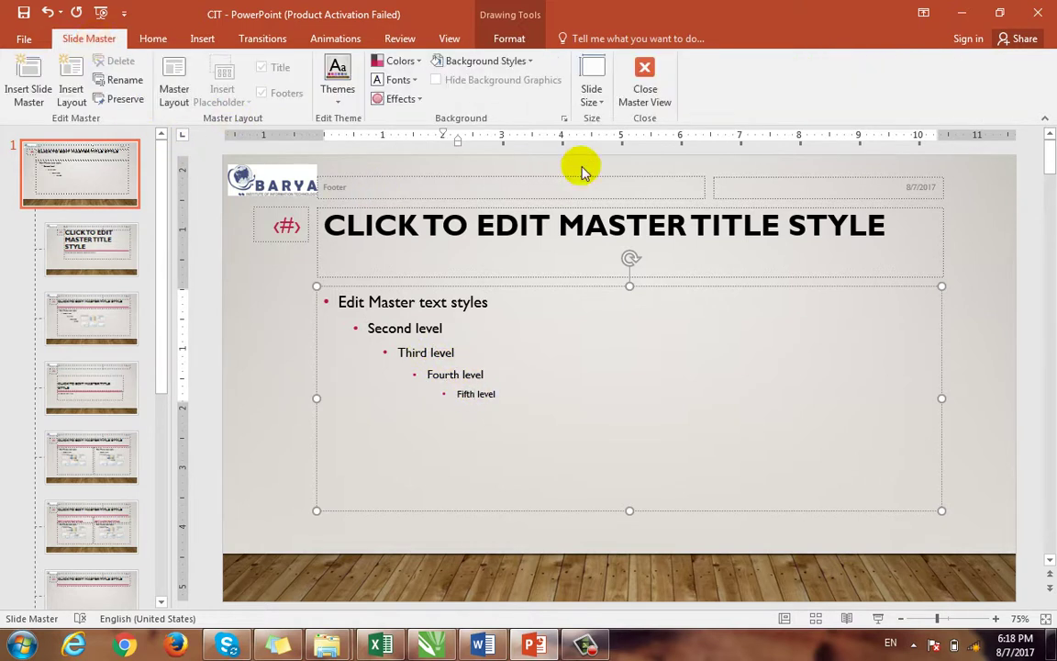
Close Master View, check slides 2–4 for the BARYA logo, and return to slide 1
click(653, 75)
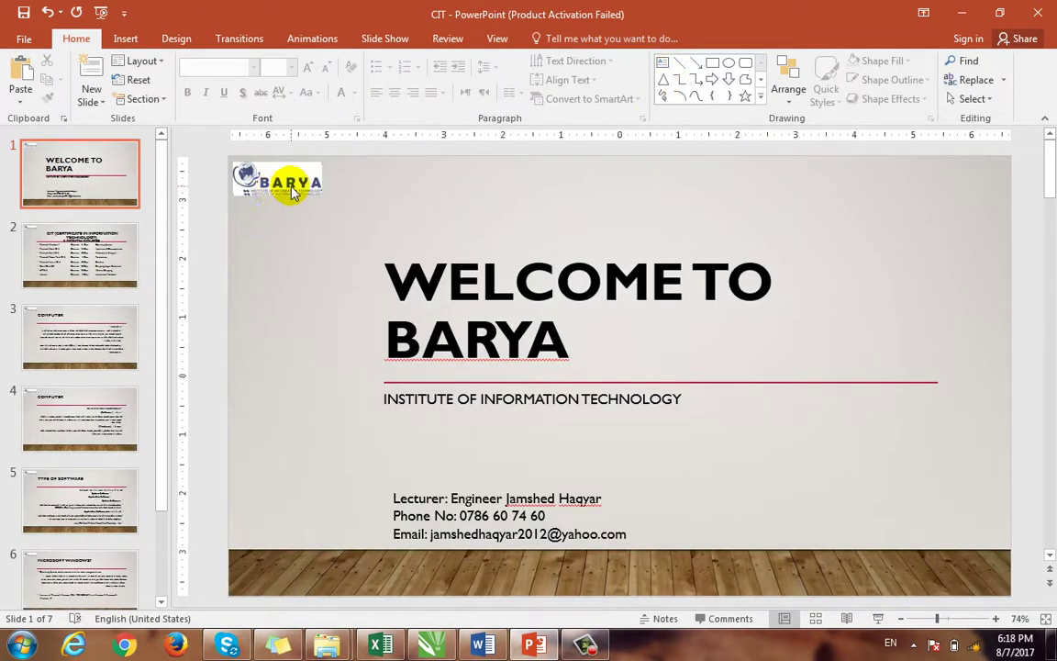
click(78, 239)
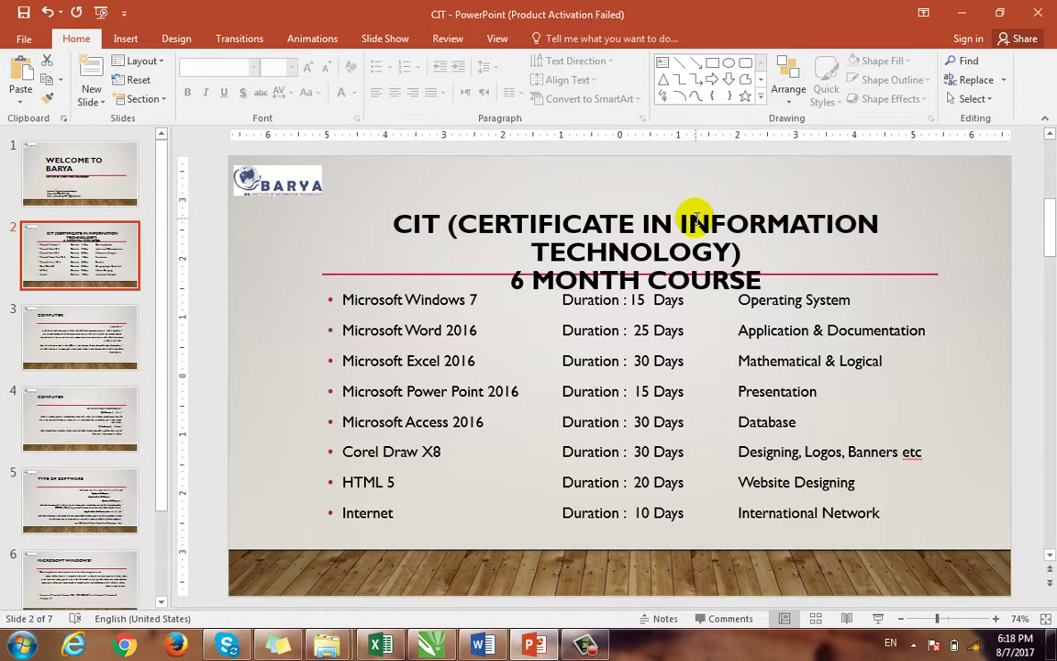
click(70, 331)
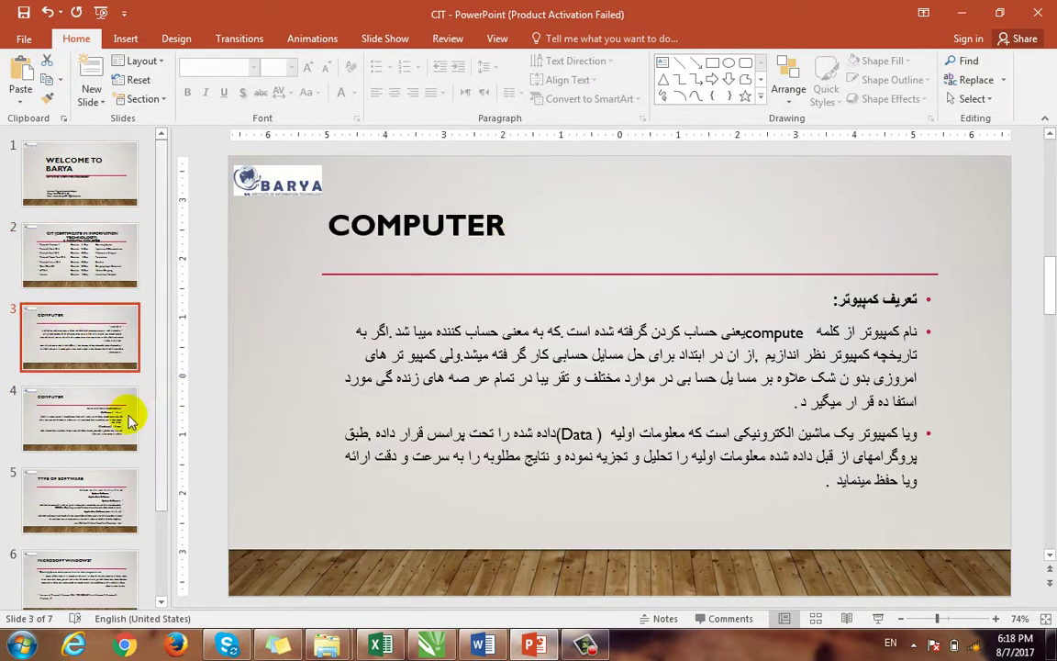
click(129, 420)
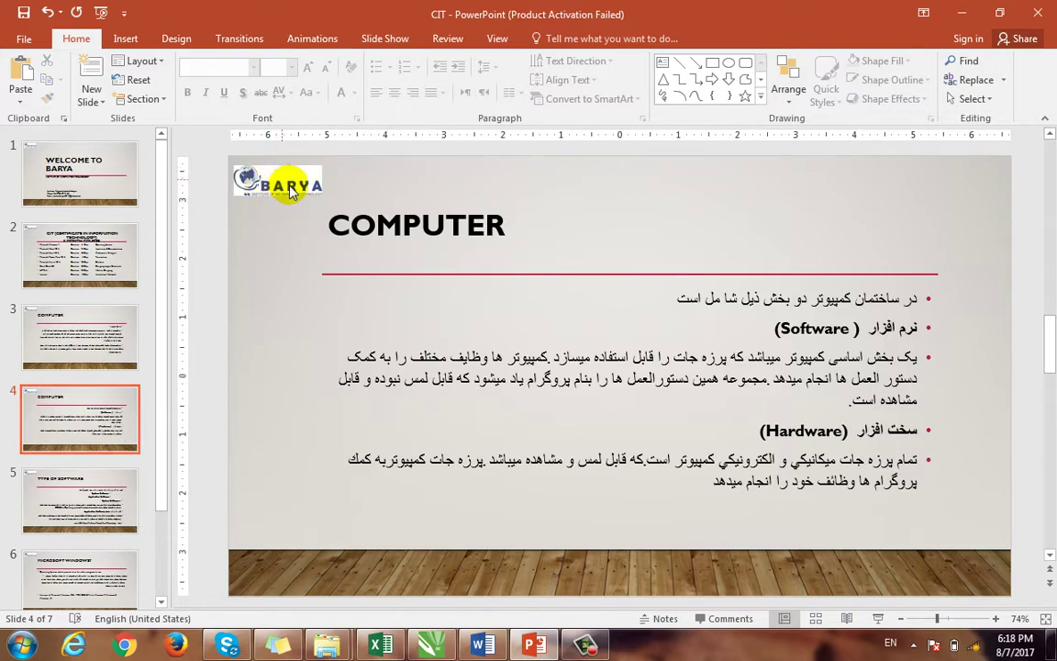
click(97, 170)
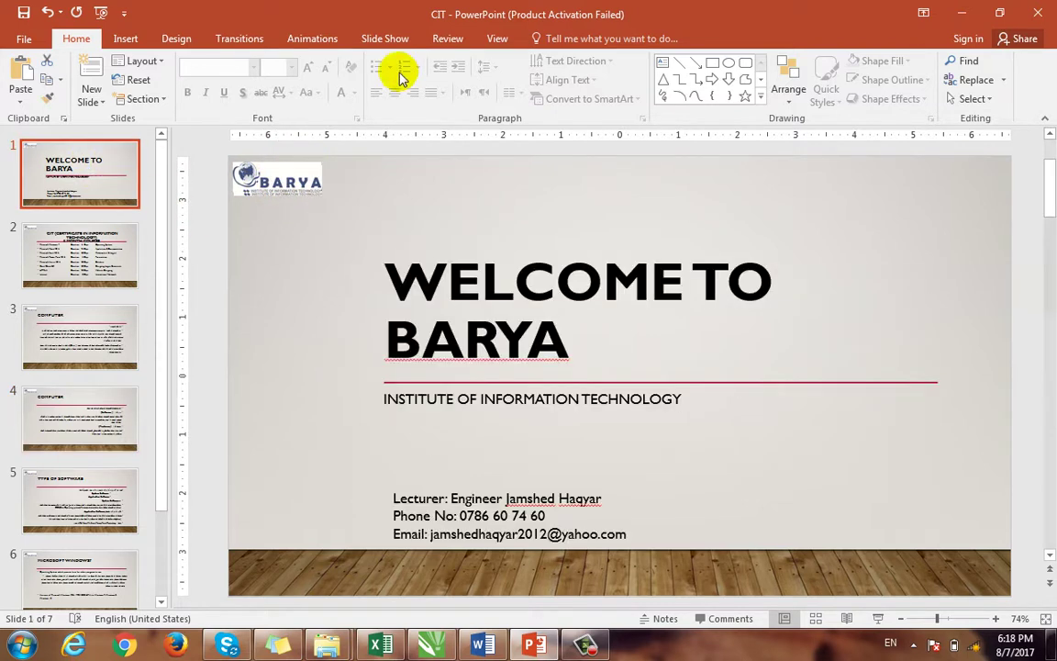
click(496, 38)
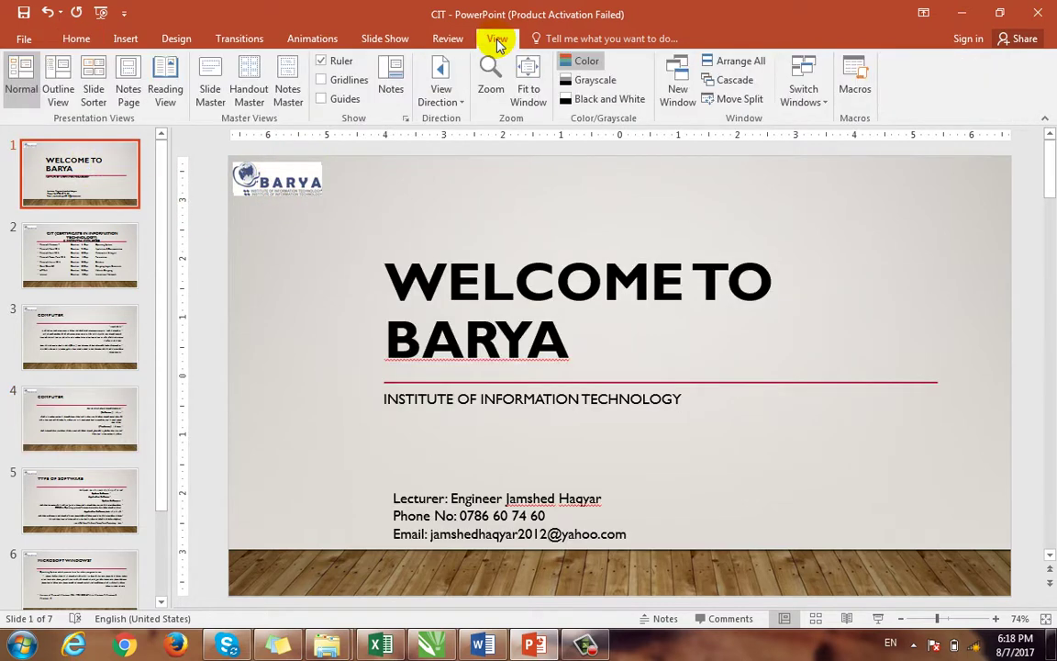
In Slide Master, make the title layout's heading 36 pt and dark red
click(210, 88)
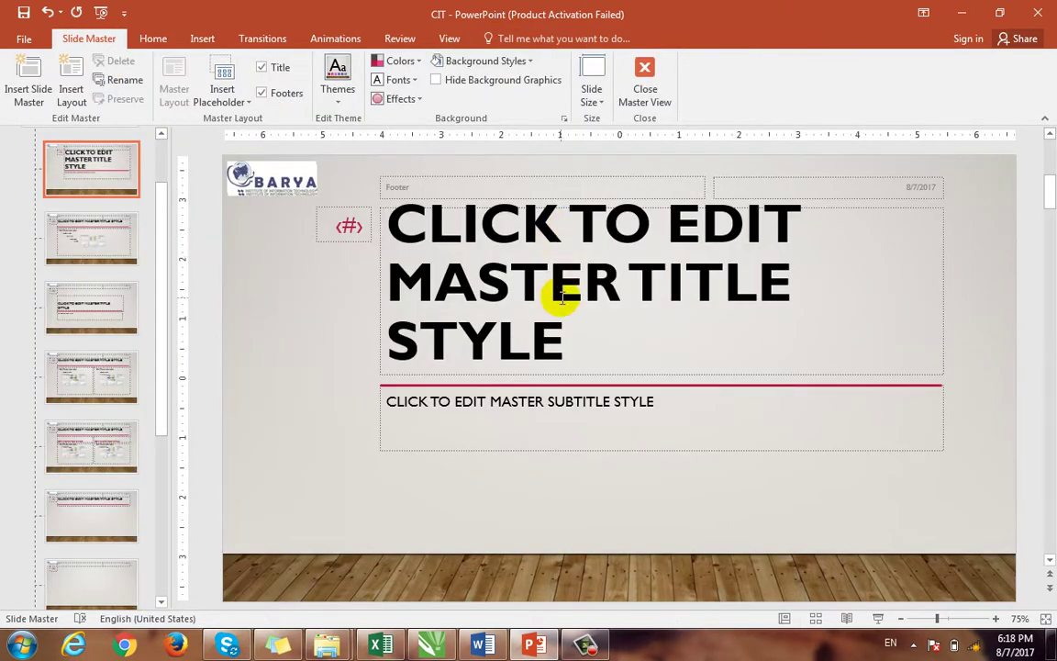
click(586, 347)
drag(586, 346, 372, 201)
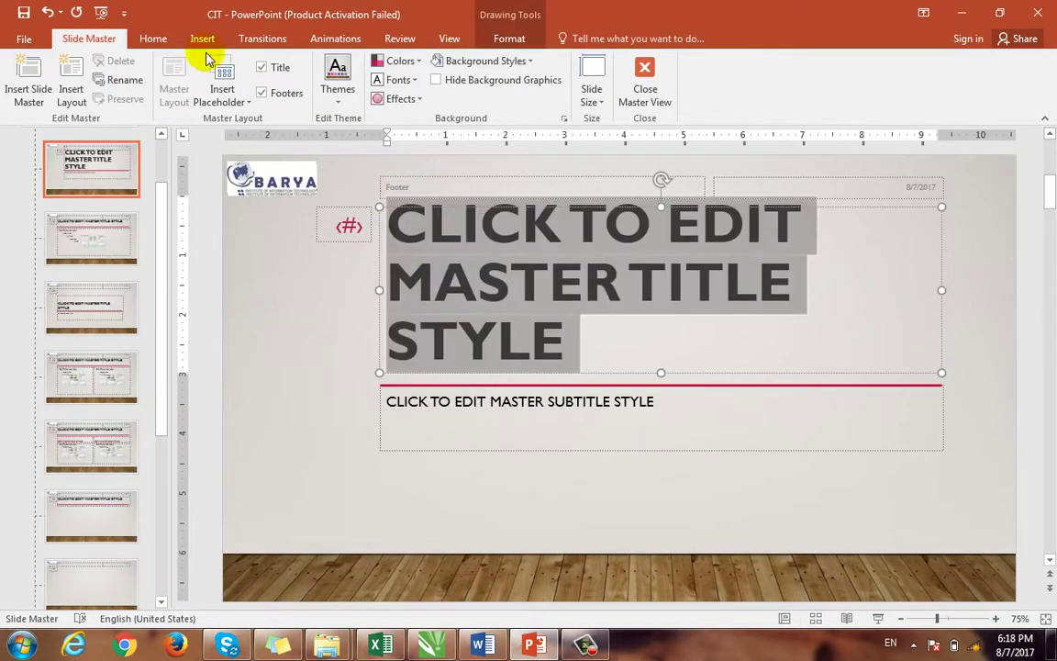
click(154, 39)
click(281, 67)
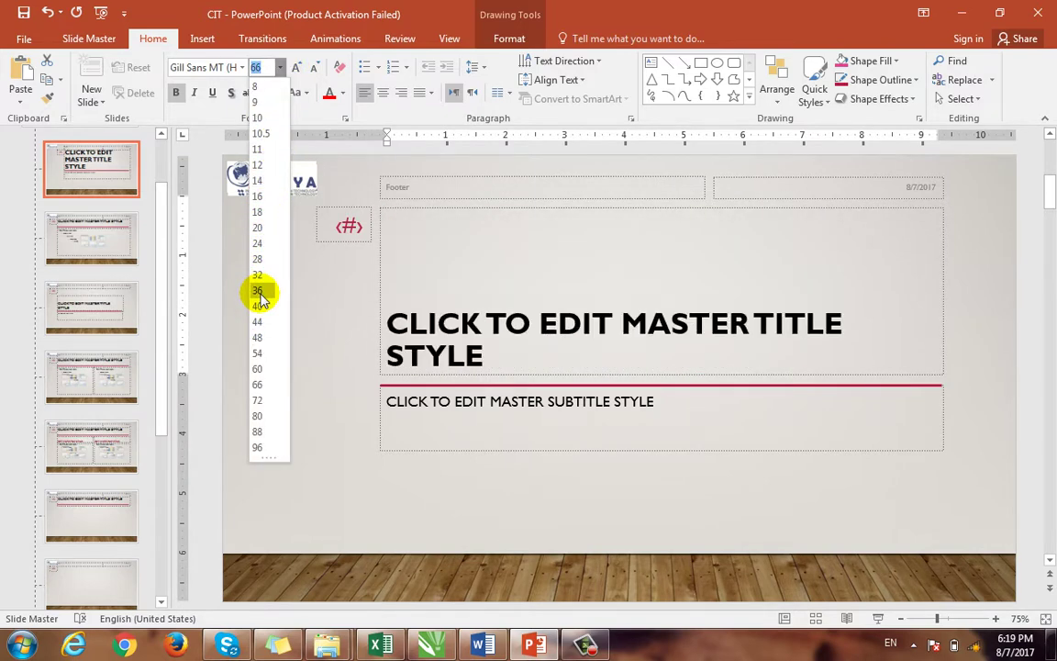
click(258, 291)
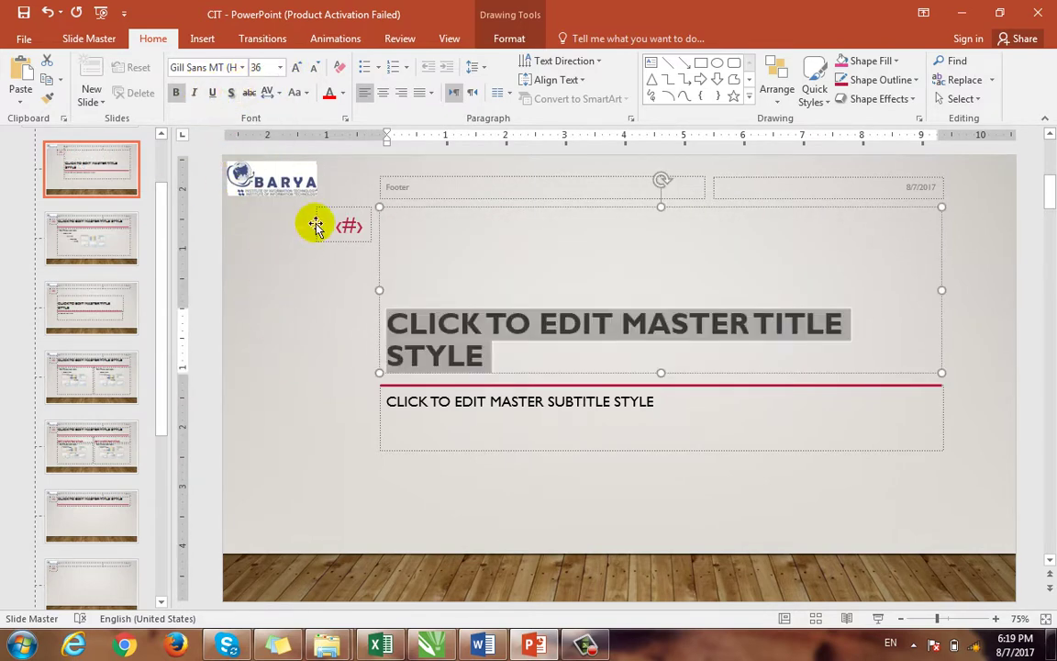
click(343, 92)
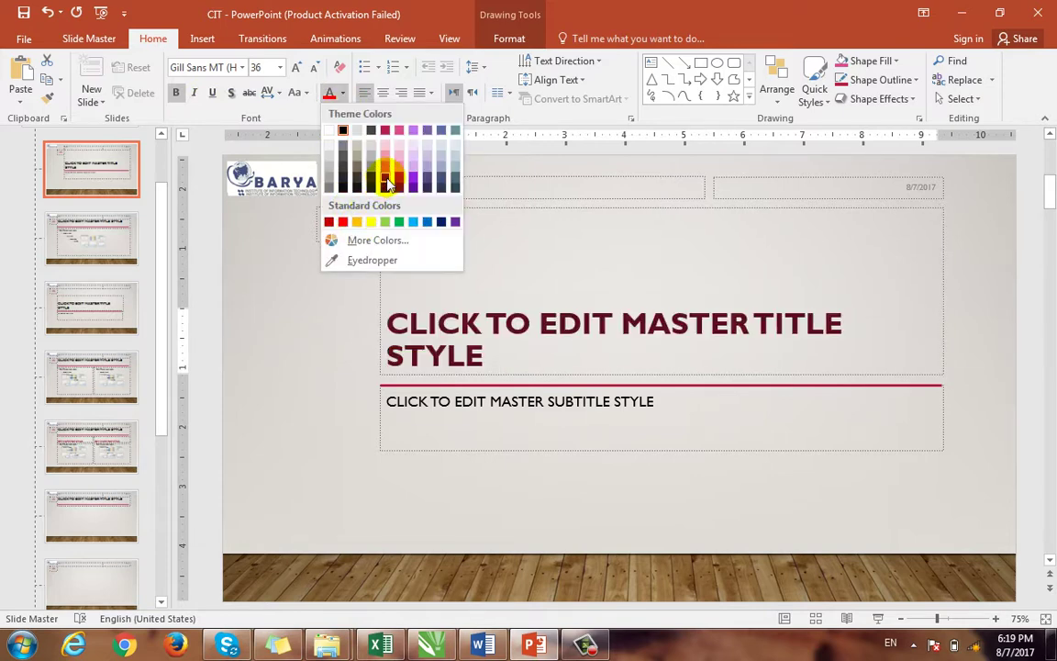
click(386, 180)
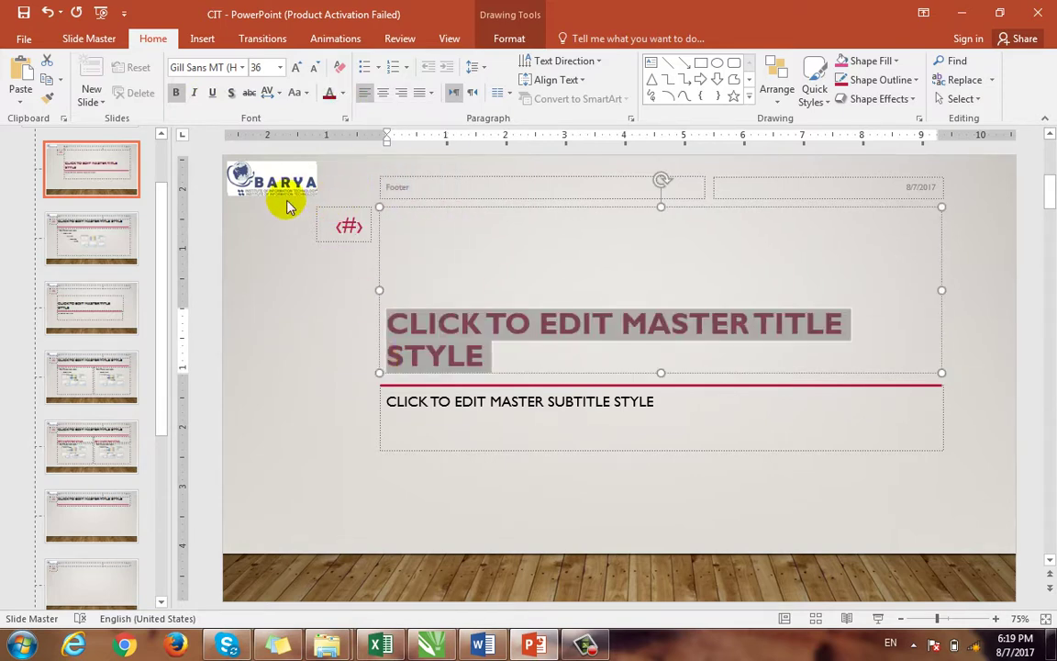
Paste a copy of the BARYA logo into the layout's bottom-right corner
click(653, 410)
key(ctrl+v)
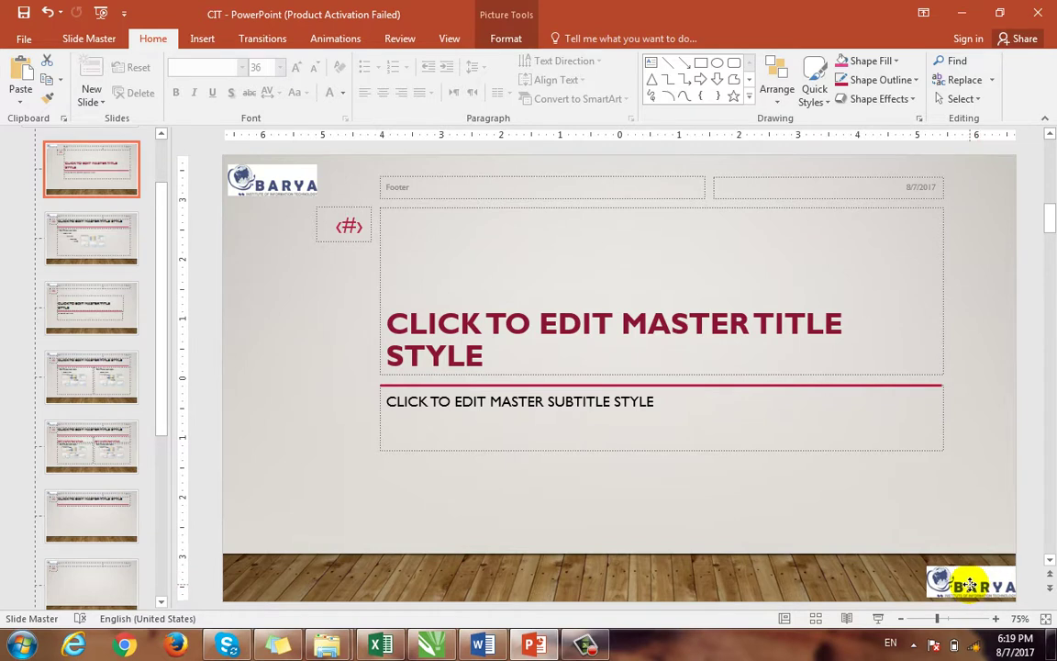
drag(970, 585, 952, 575)
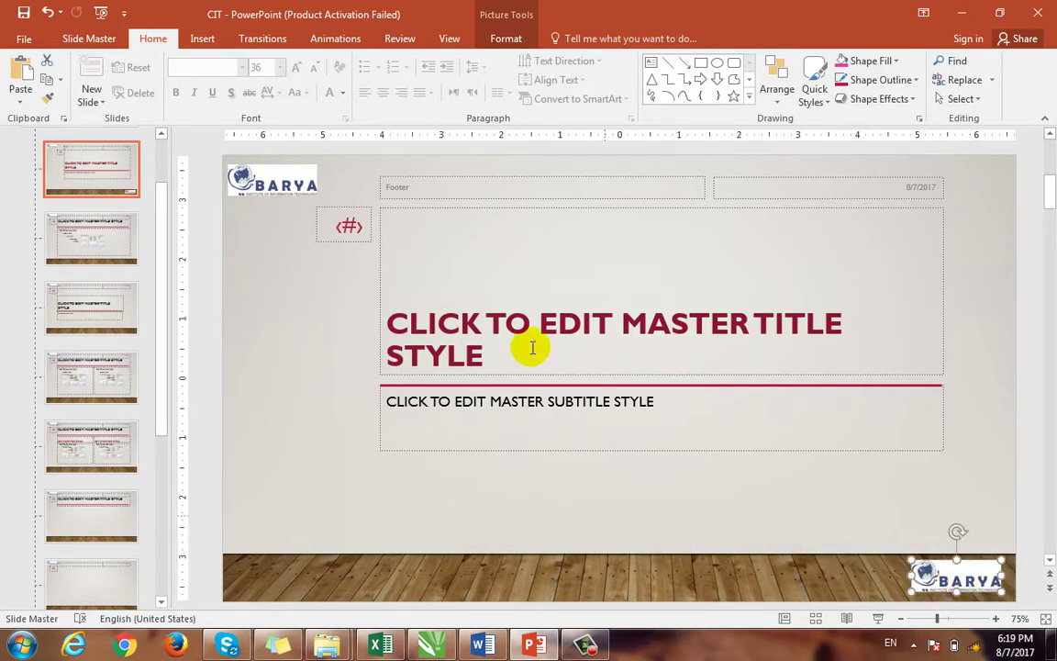
click(92, 39)
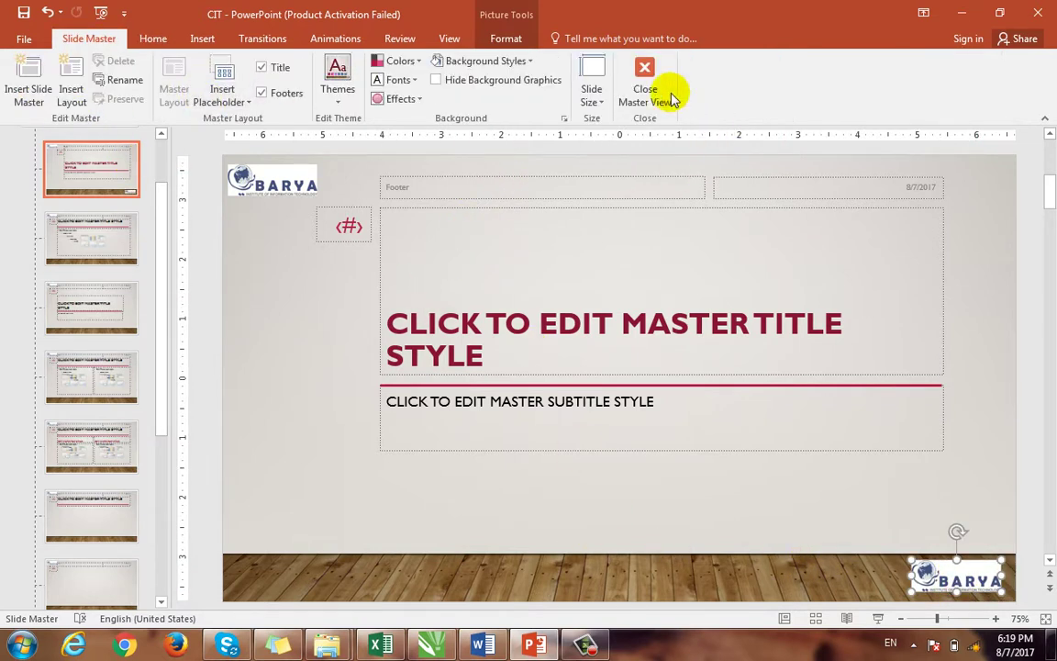
click(659, 96)
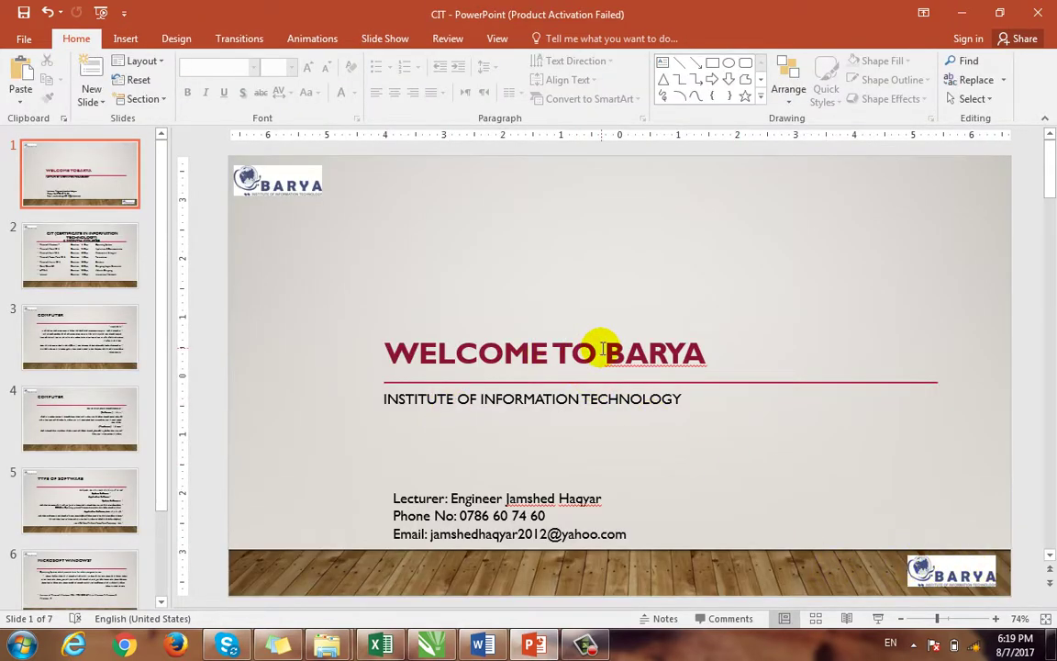
click(71, 230)
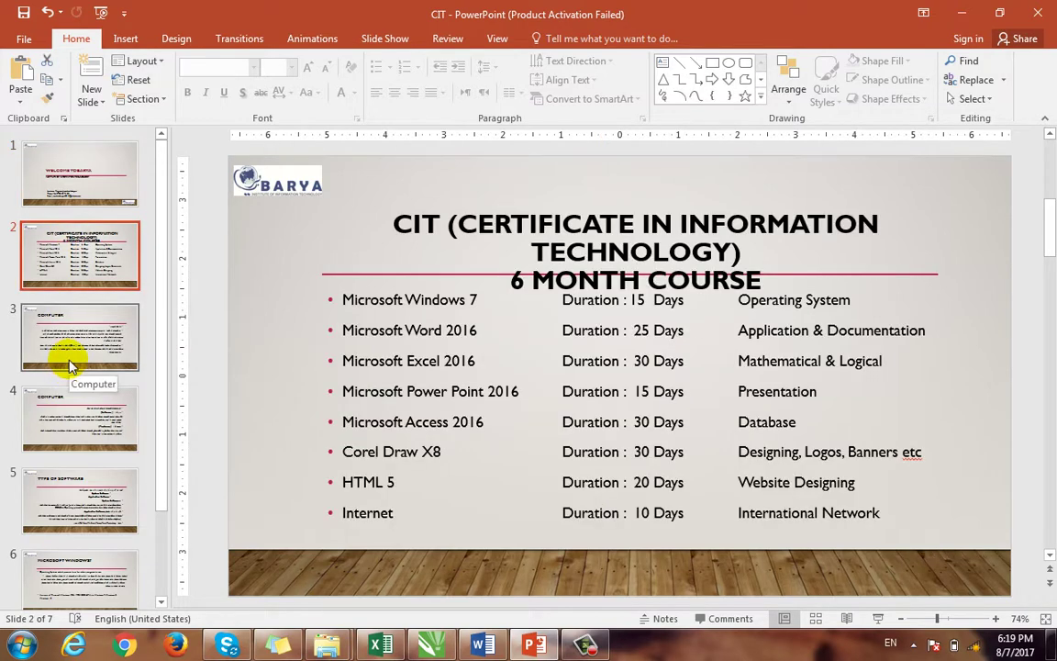
click(71, 365)
click(71, 421)
click(80, 261)
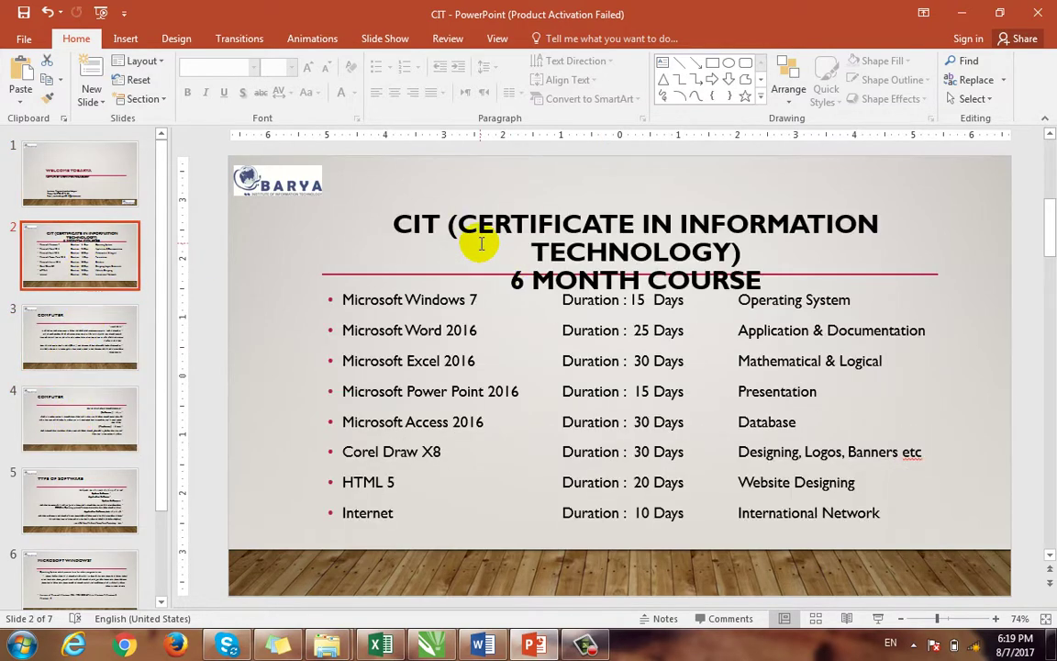
click(101, 170)
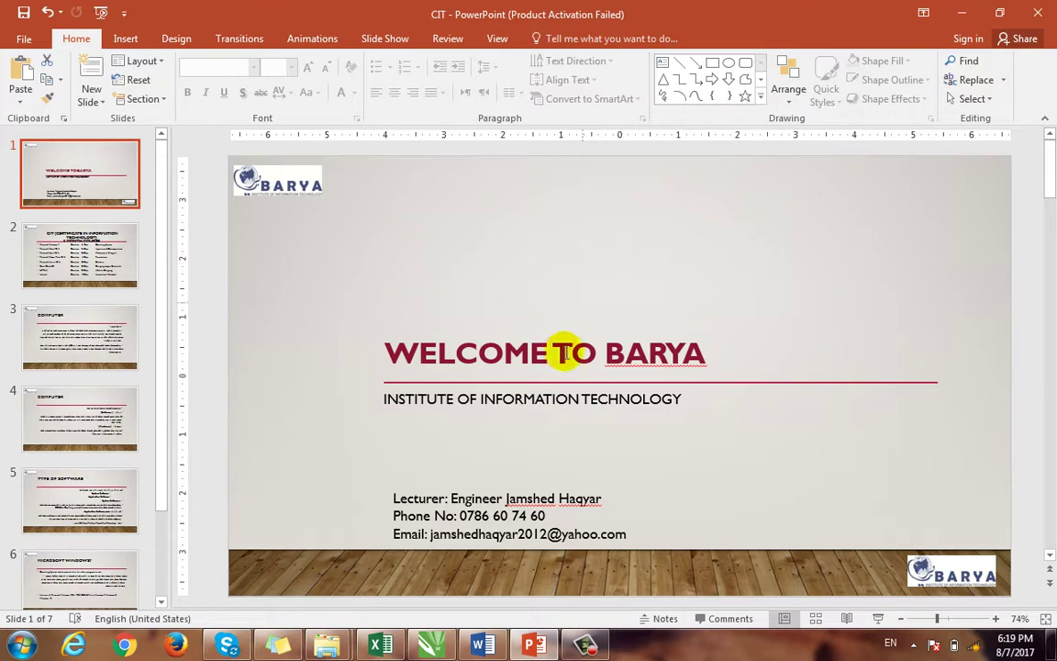
click(496, 39)
click(209, 81)
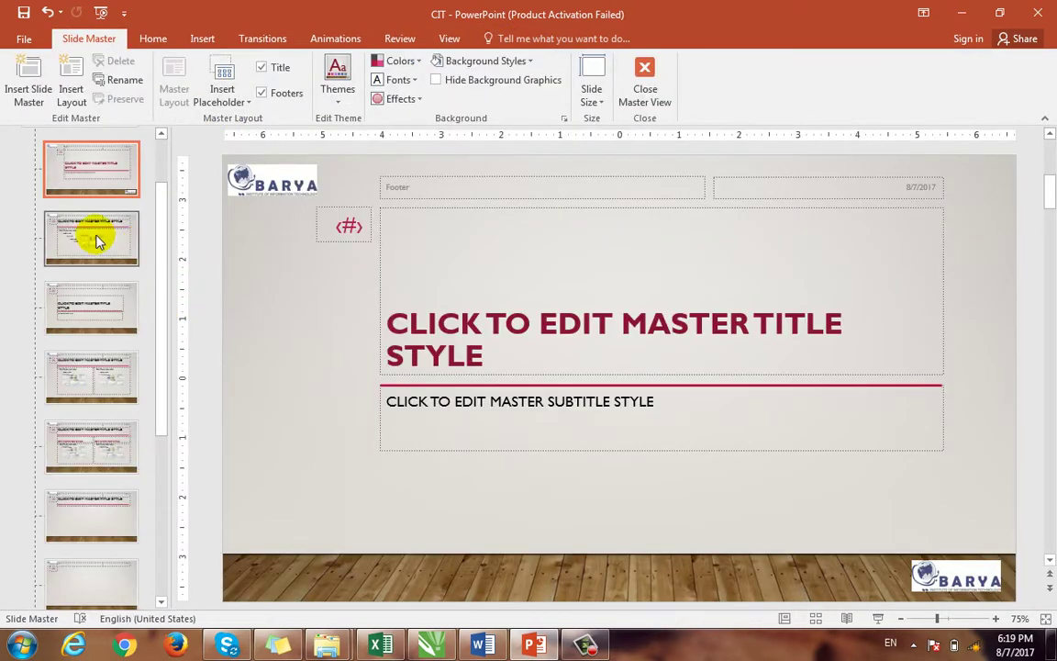
Select the Title and Content layout's title and set it to 32 pt
click(96, 238)
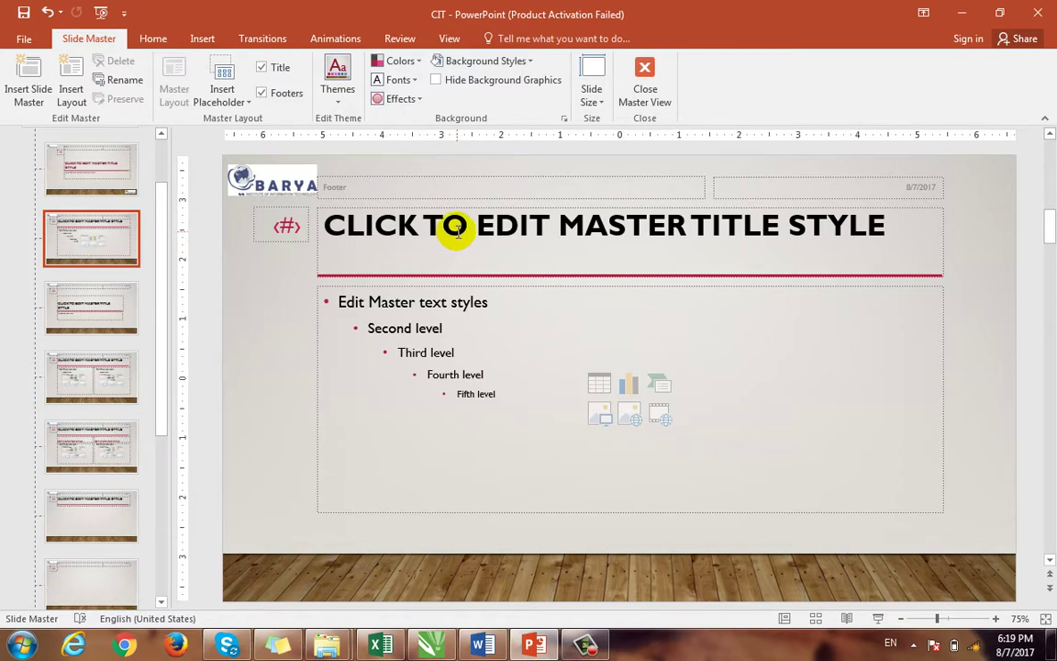
click(73, 166)
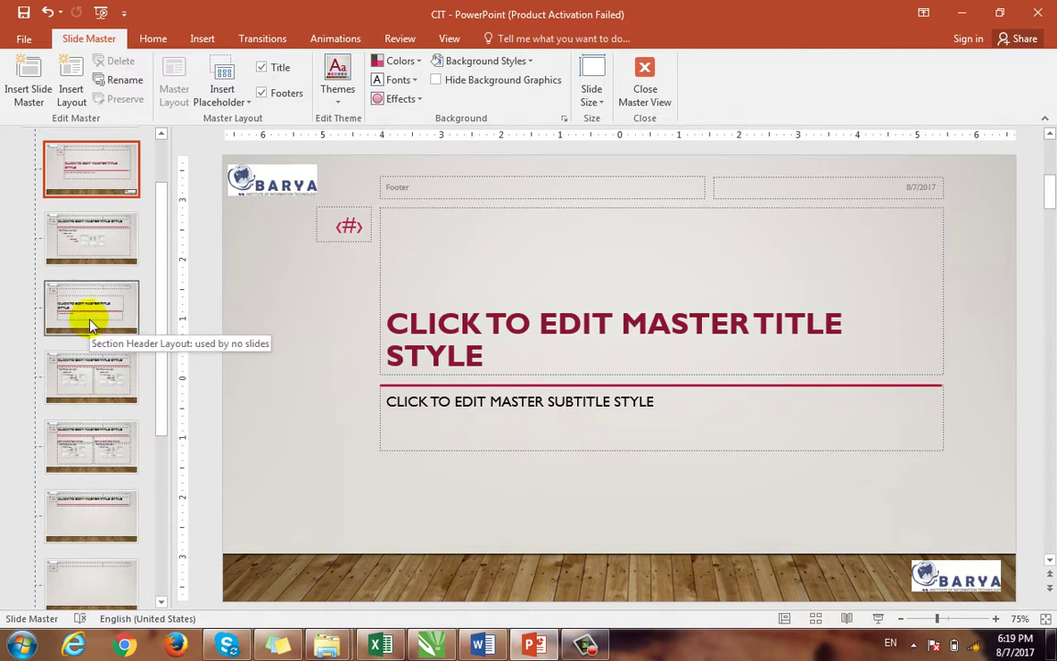
click(84, 226)
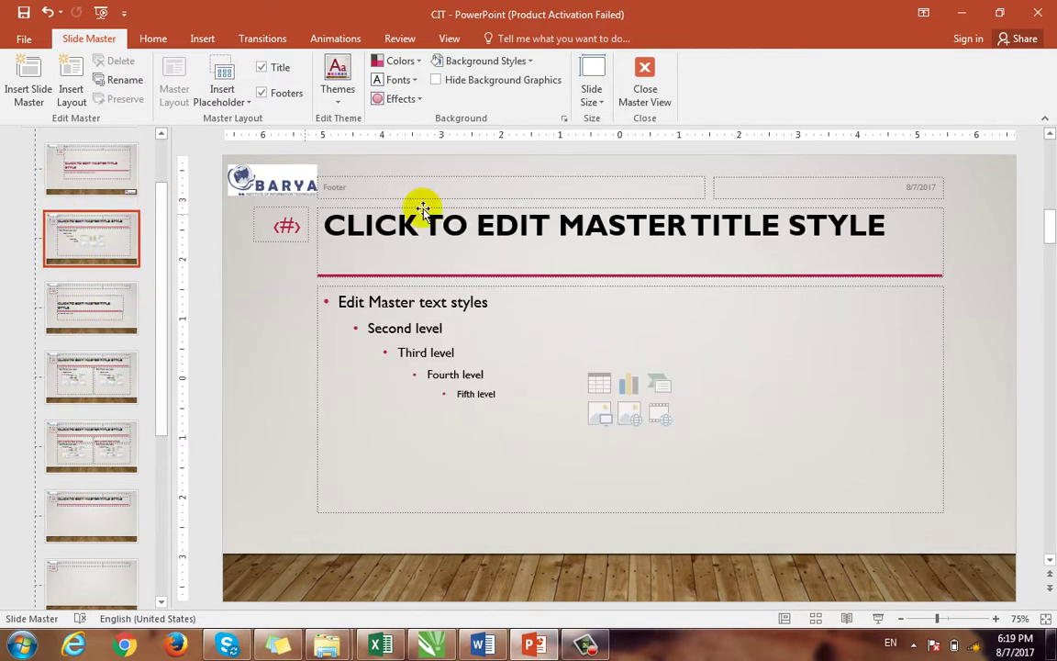
click(868, 224)
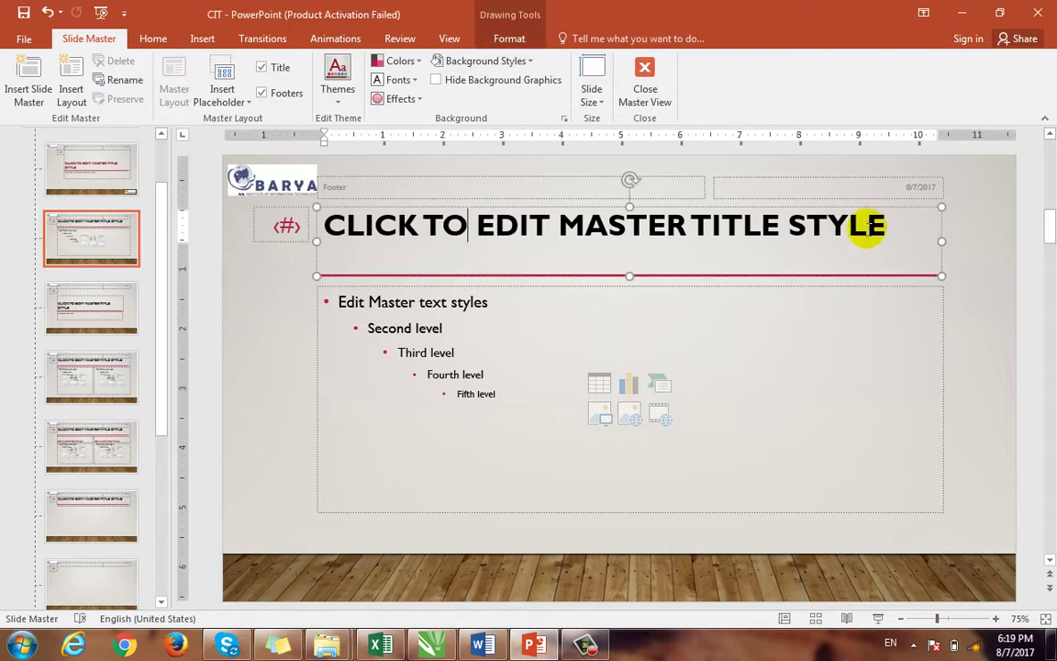
mouse_move(890, 225)
mouse_down()
mouse_move(408, 268)
mouse_move(317, 225)
mouse_up()
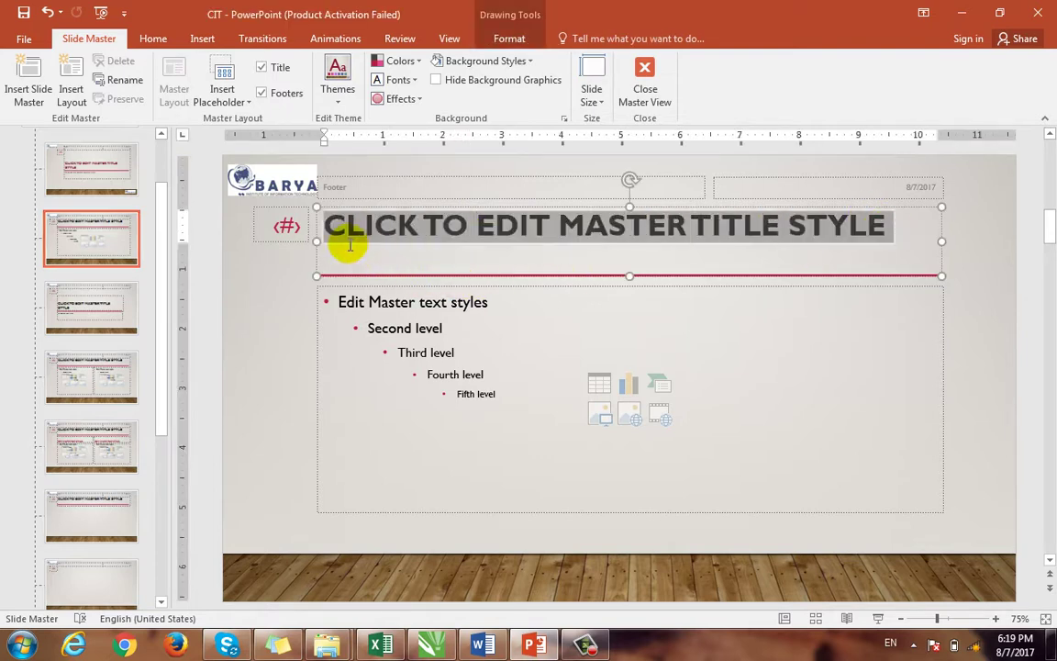
click(152, 39)
click(280, 68)
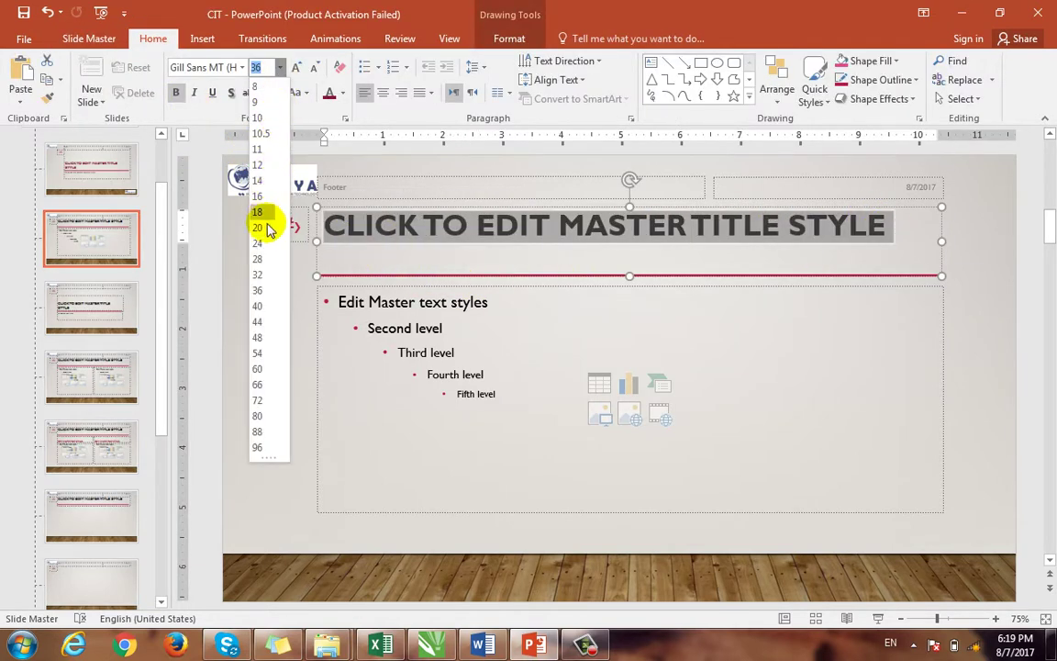
click(262, 275)
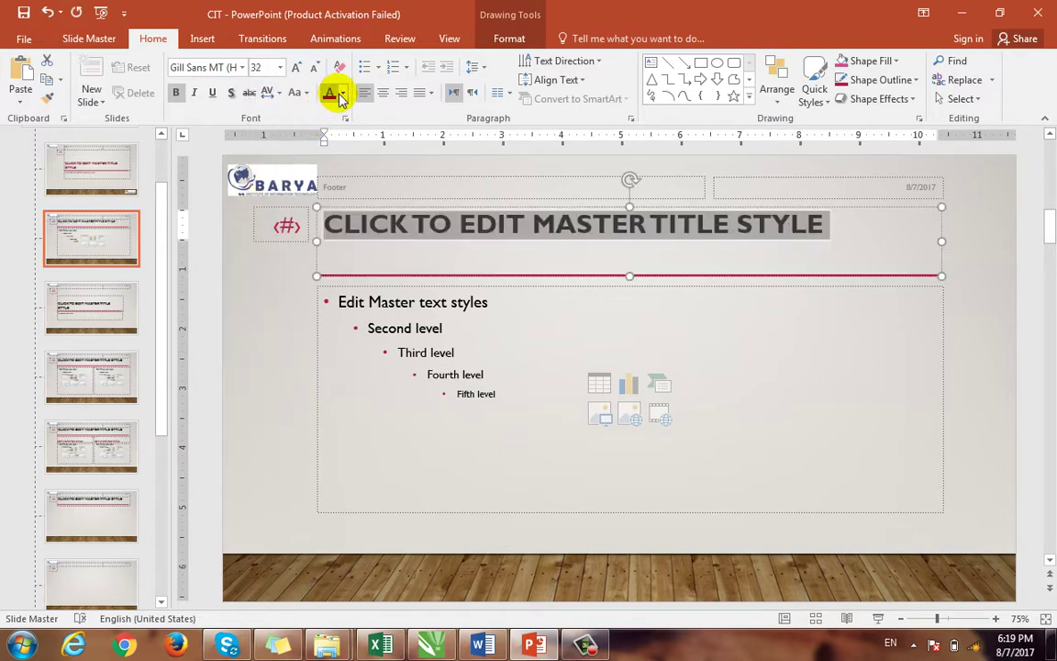
Colour the layout title blue and close Master View
click(343, 93)
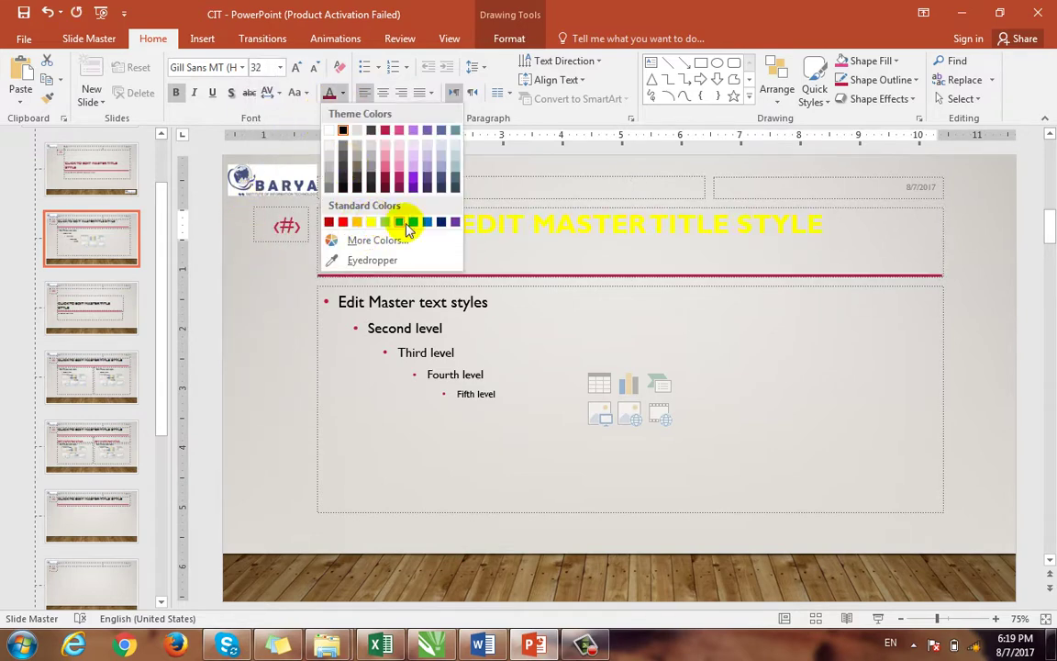
click(428, 223)
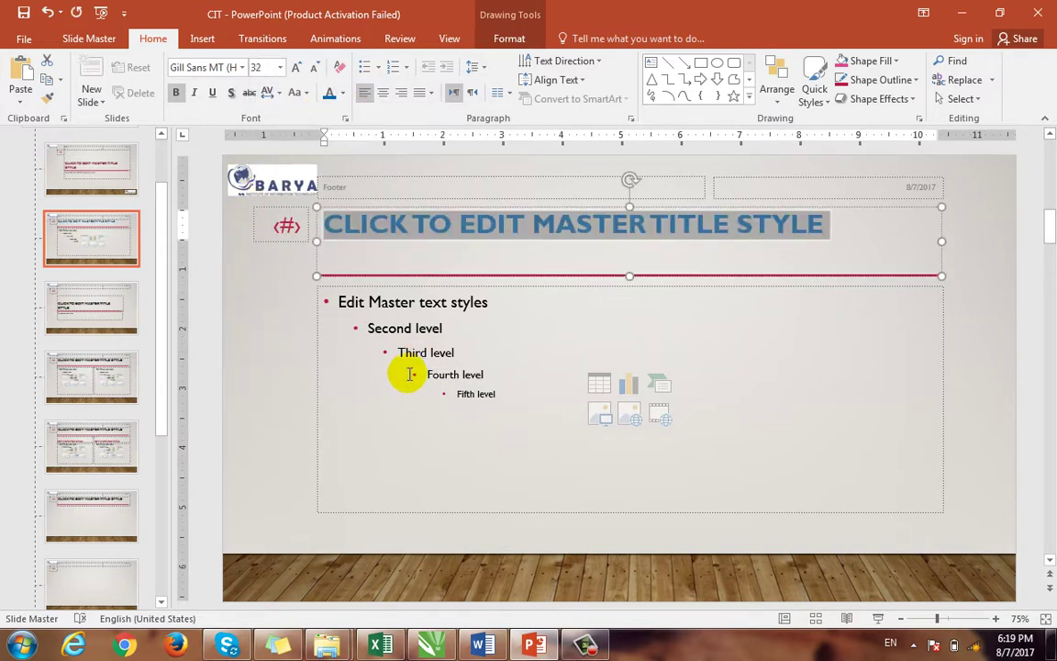
click(91, 40)
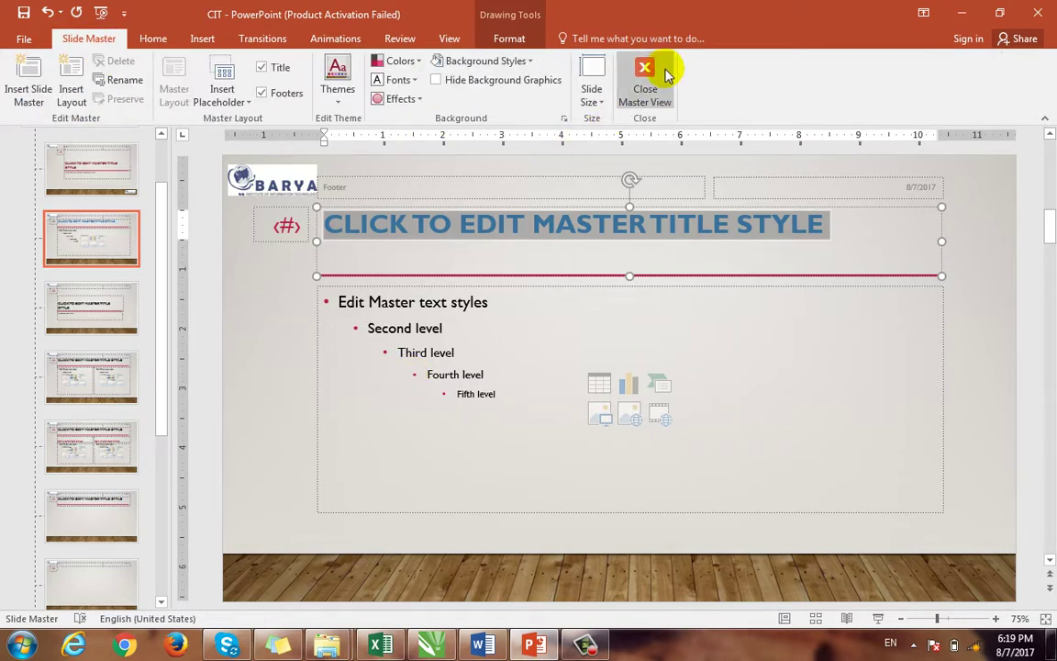
click(643, 92)
click(85, 230)
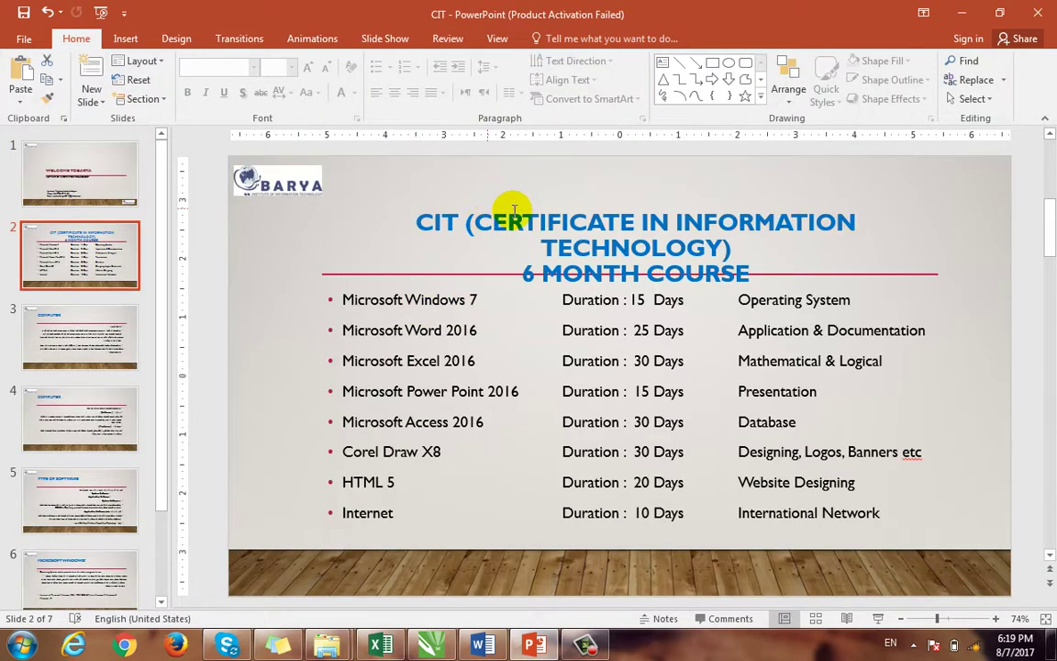
click(103, 347)
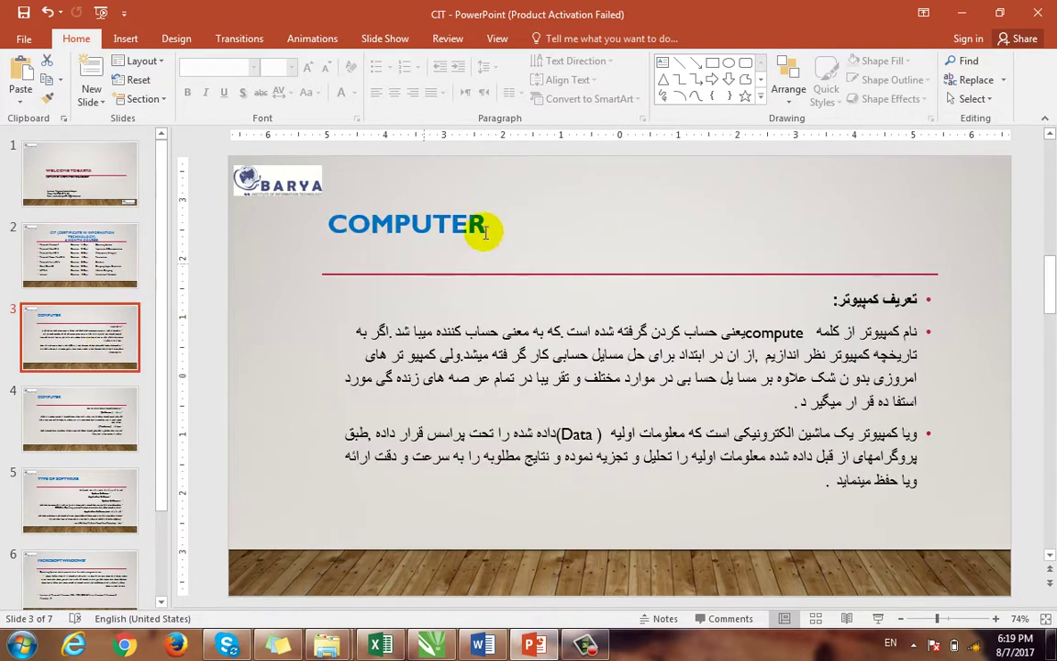
click(107, 425)
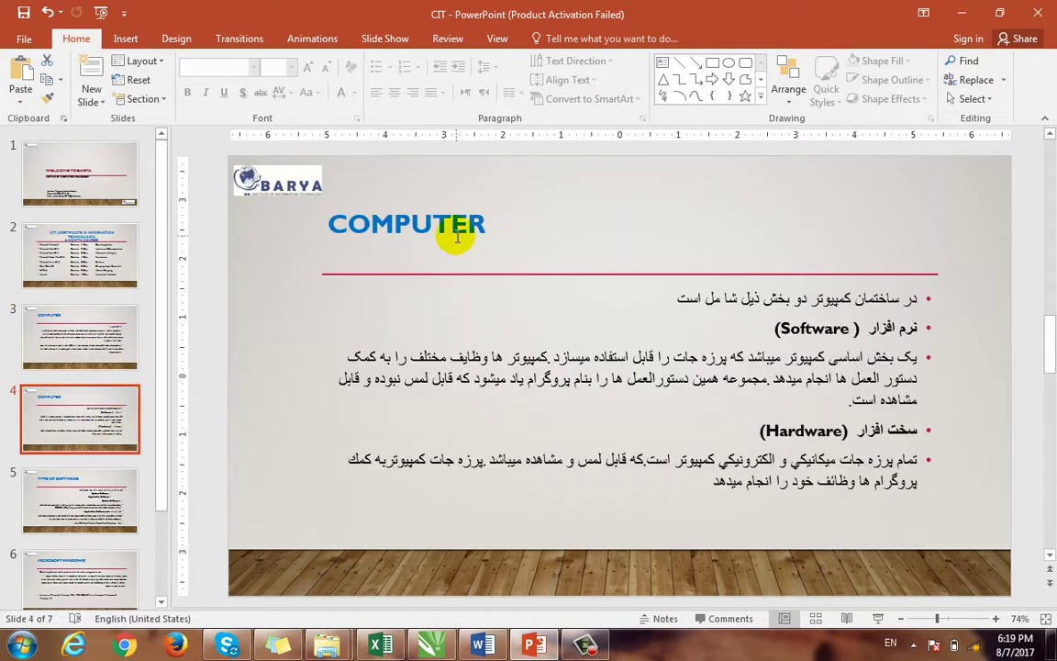
click(129, 170)
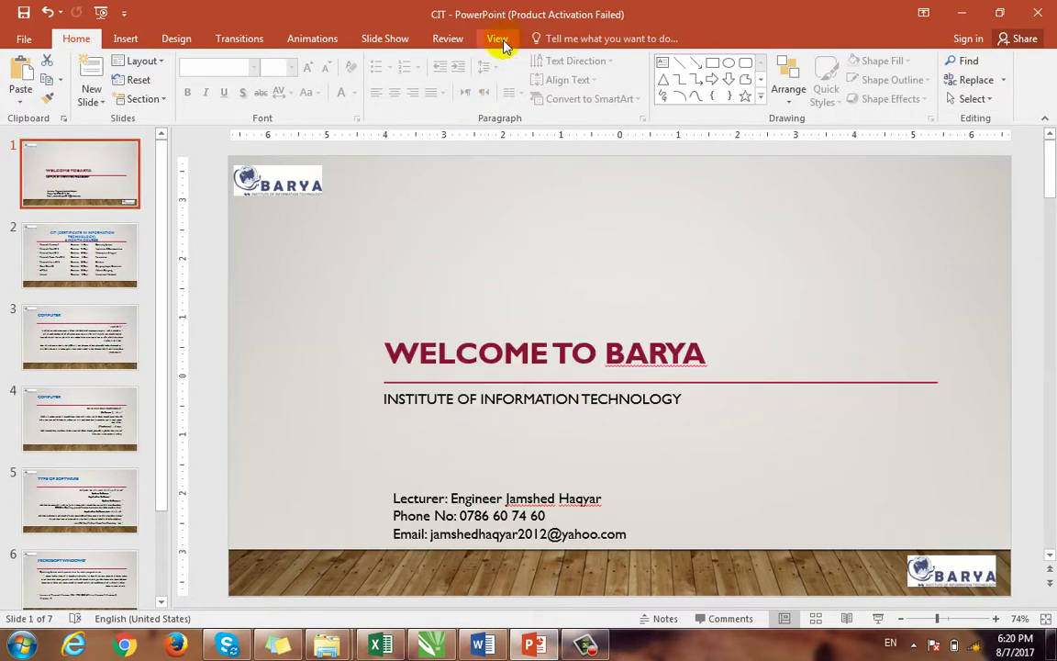
click(497, 38)
Enter Slide Master view, browse the Title and Content and Section Header layouts, and select the top master
click(210, 91)
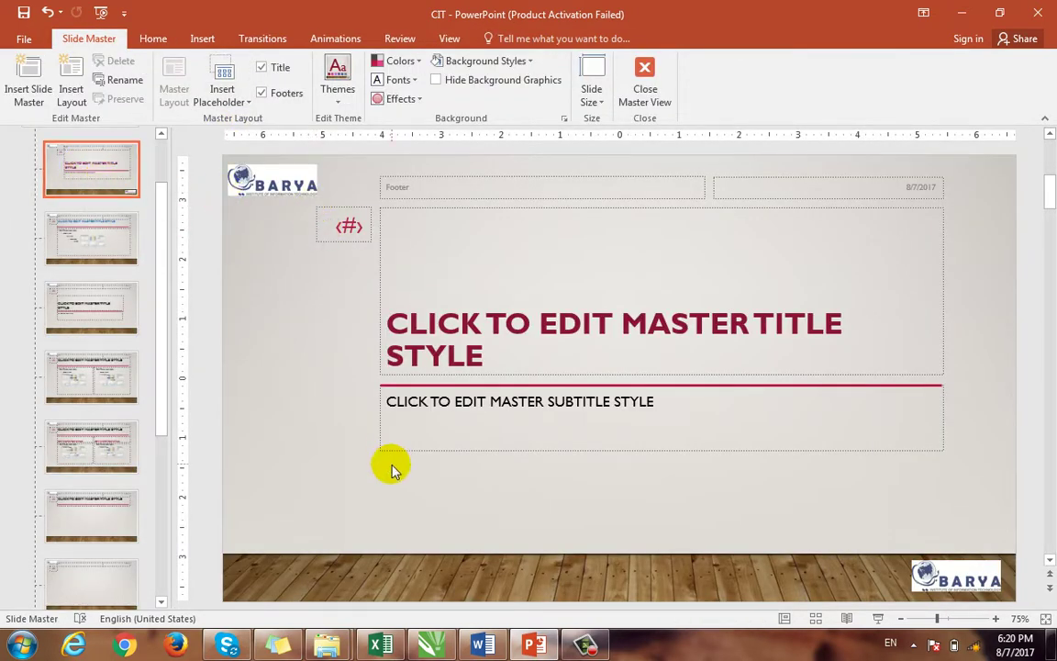
click(105, 236)
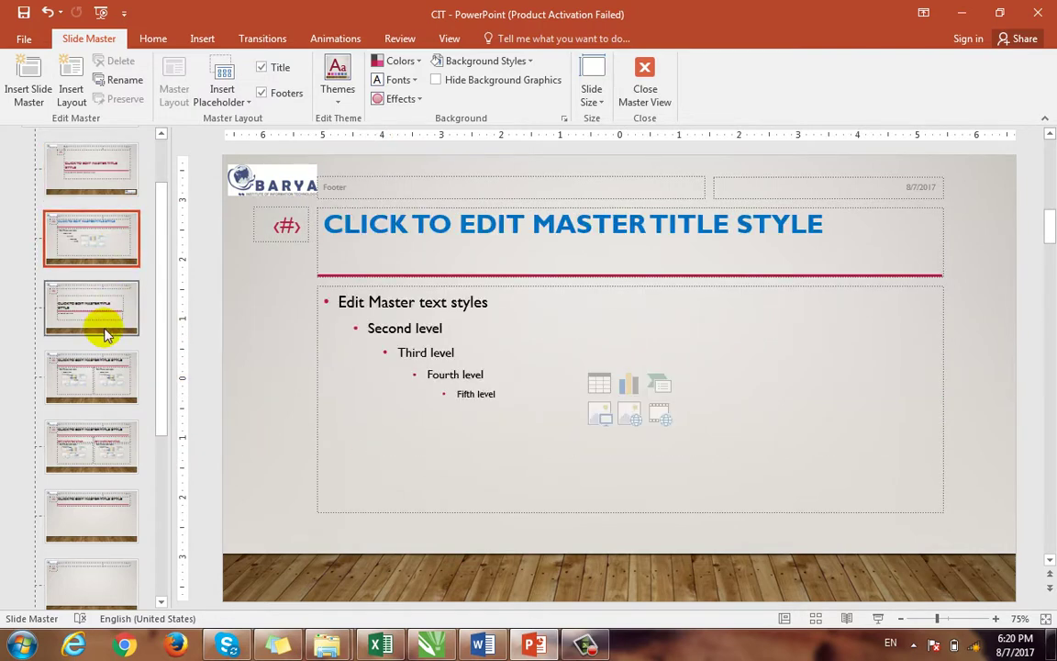
click(103, 321)
click(104, 256)
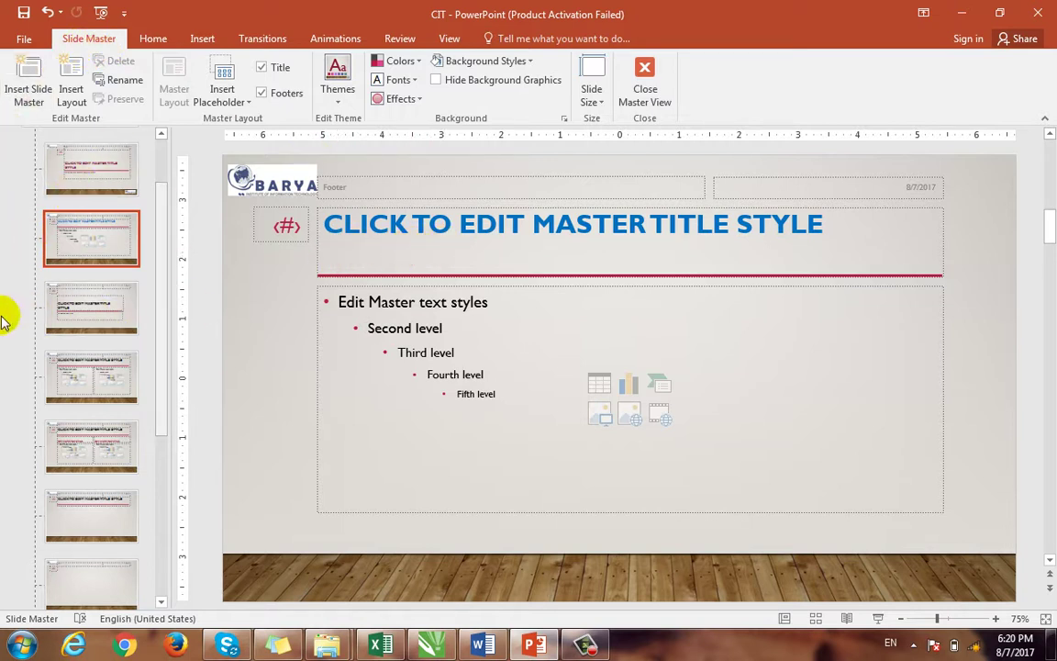
click(64, 284)
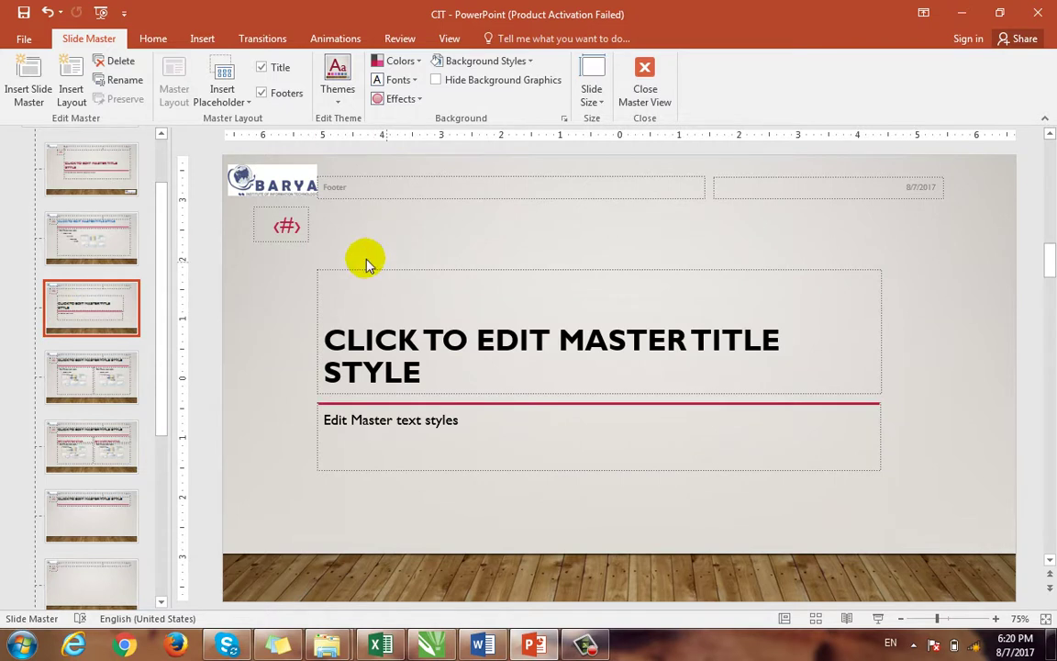
click(59, 163)
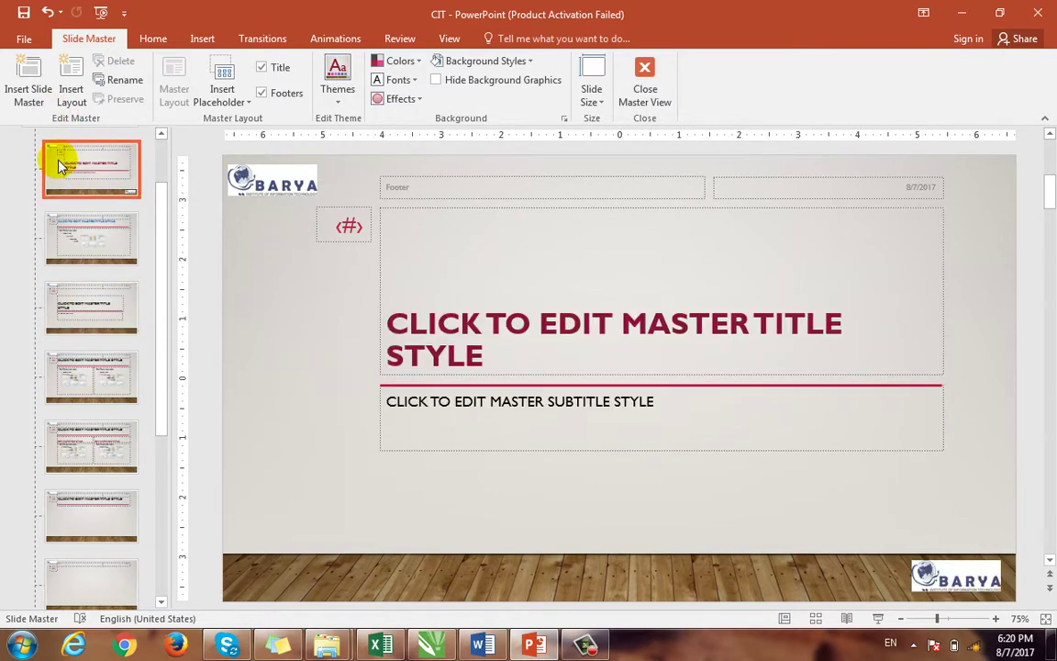
Type the institute's address into the master's Footer placeholder and close Master View
click(403, 183)
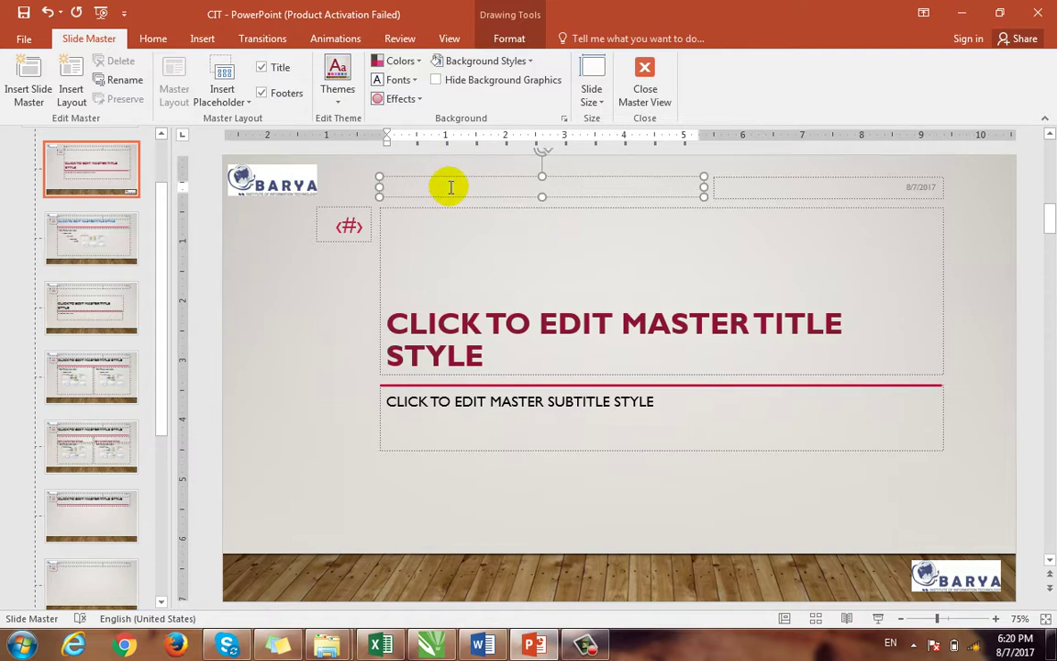
text(Address: Company Bazar)
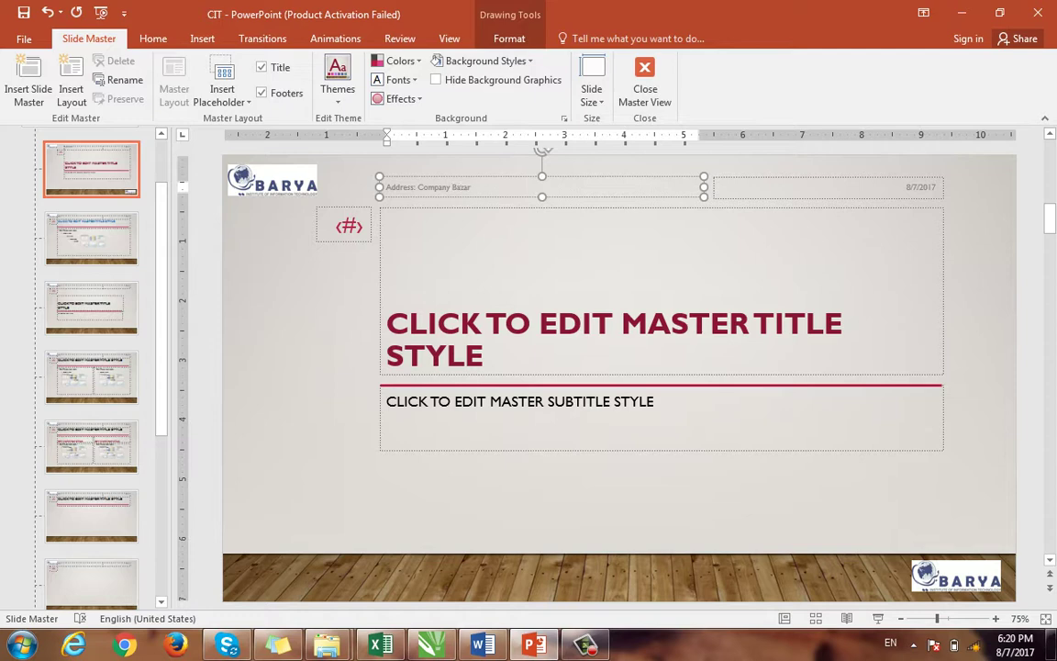
click(645, 81)
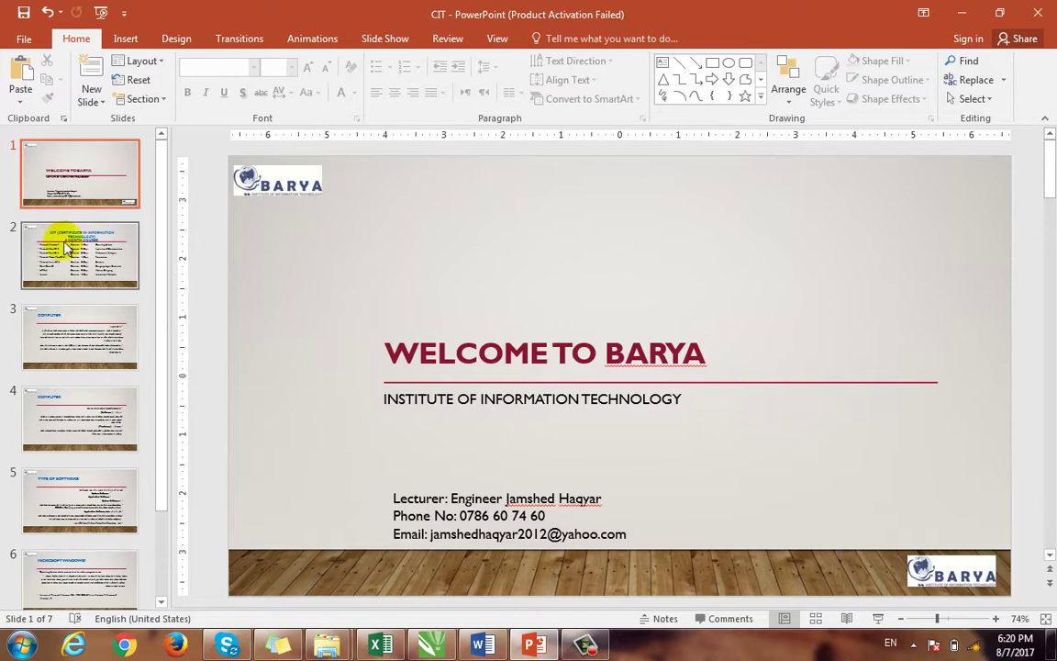
Check slides 2 and 1, then return to Slide Master view showing the address footer and 8/7/2017 date
click(69, 239)
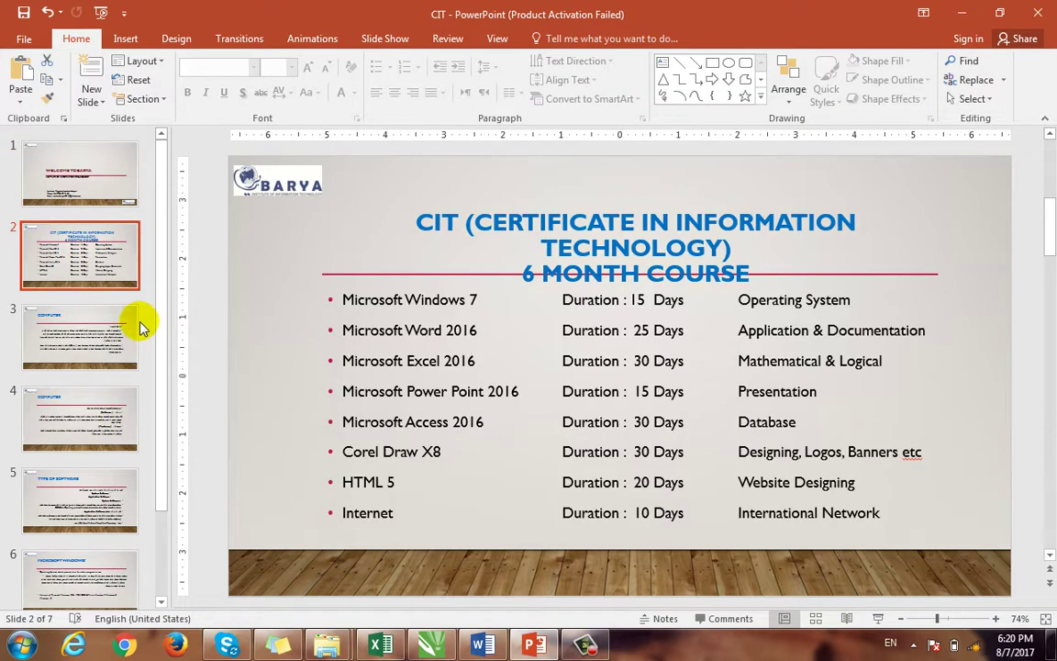
click(88, 190)
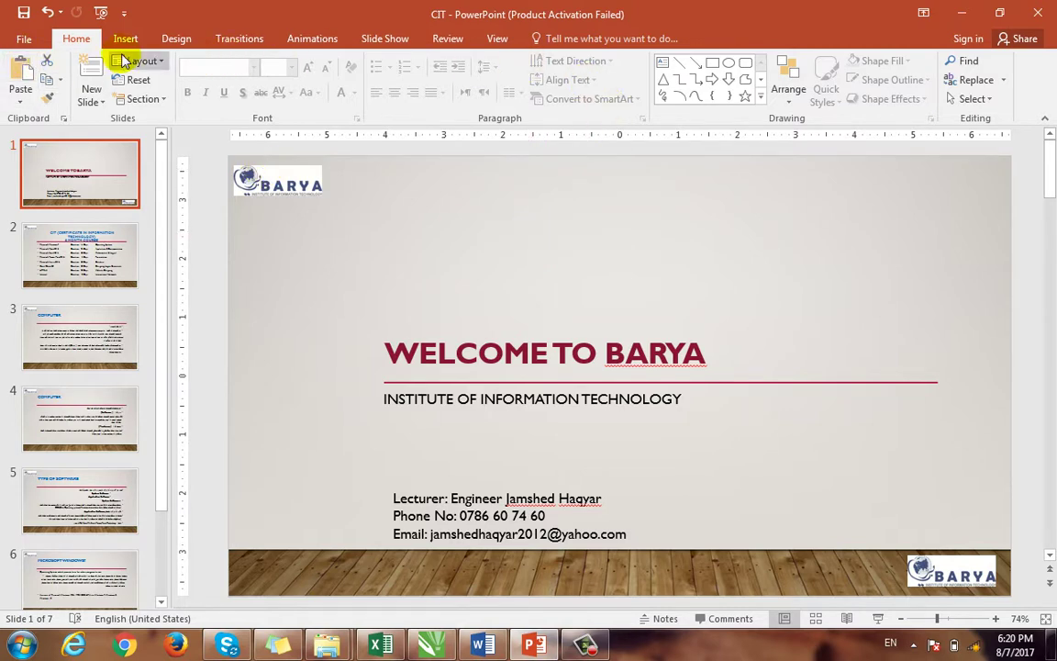
click(497, 38)
click(213, 109)
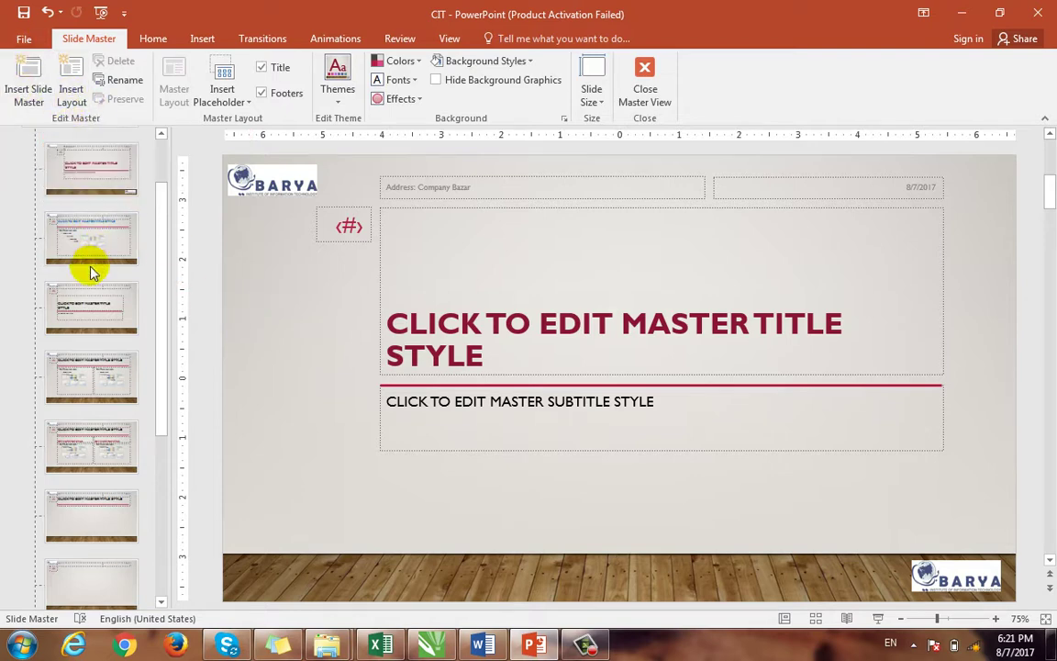
Insert a Title Only layout after Title and Content, delete it, and list the placeholder types
click(86, 229)
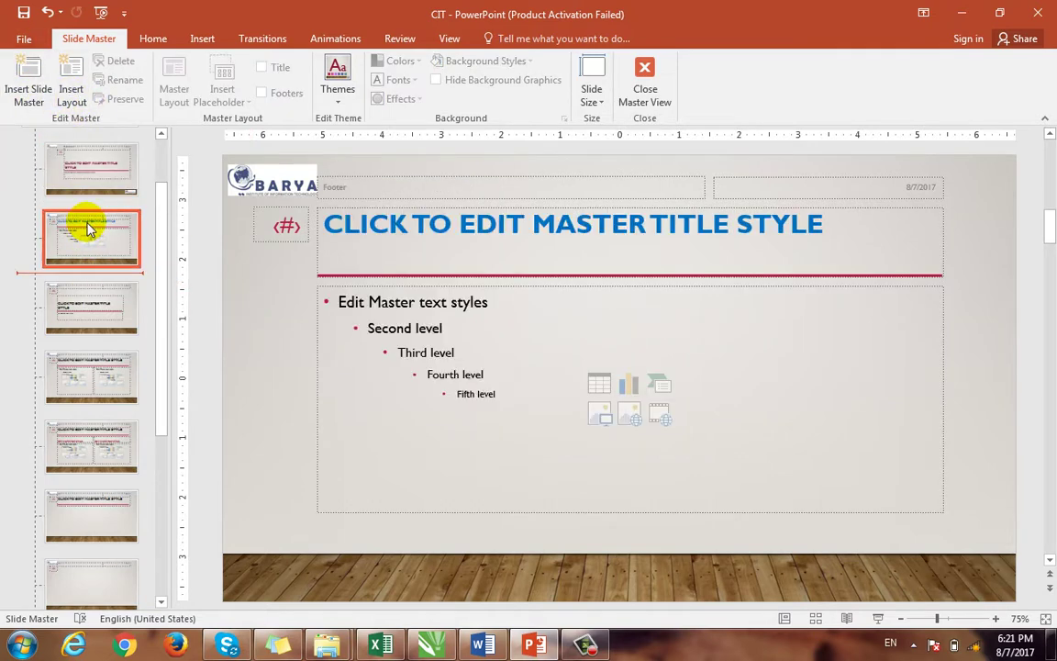
click(75, 105)
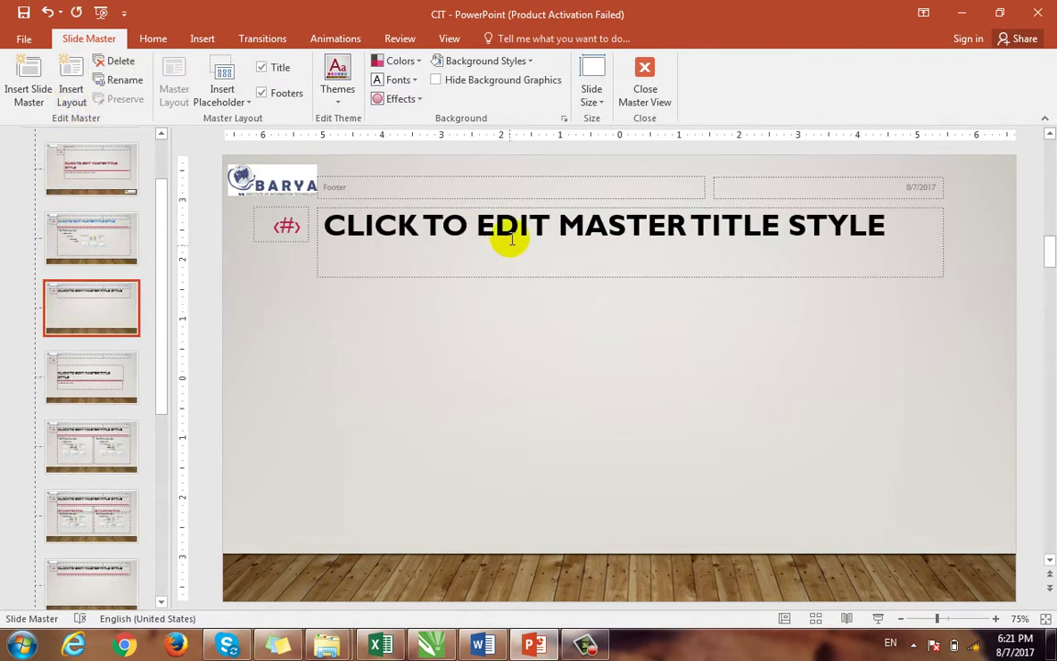
right_click(94, 318)
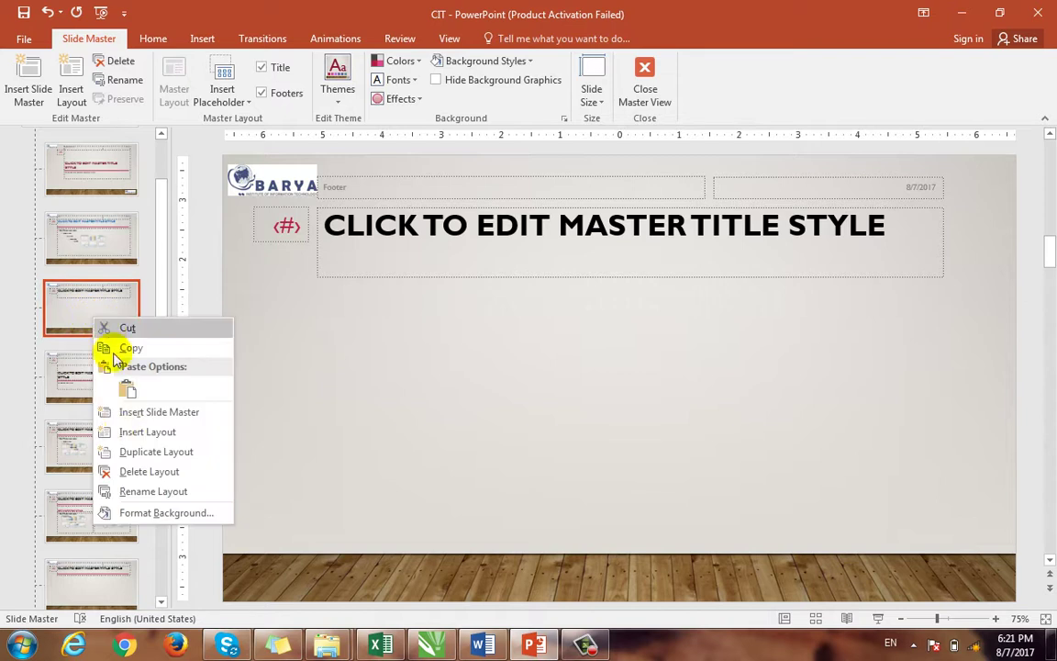
click(207, 471)
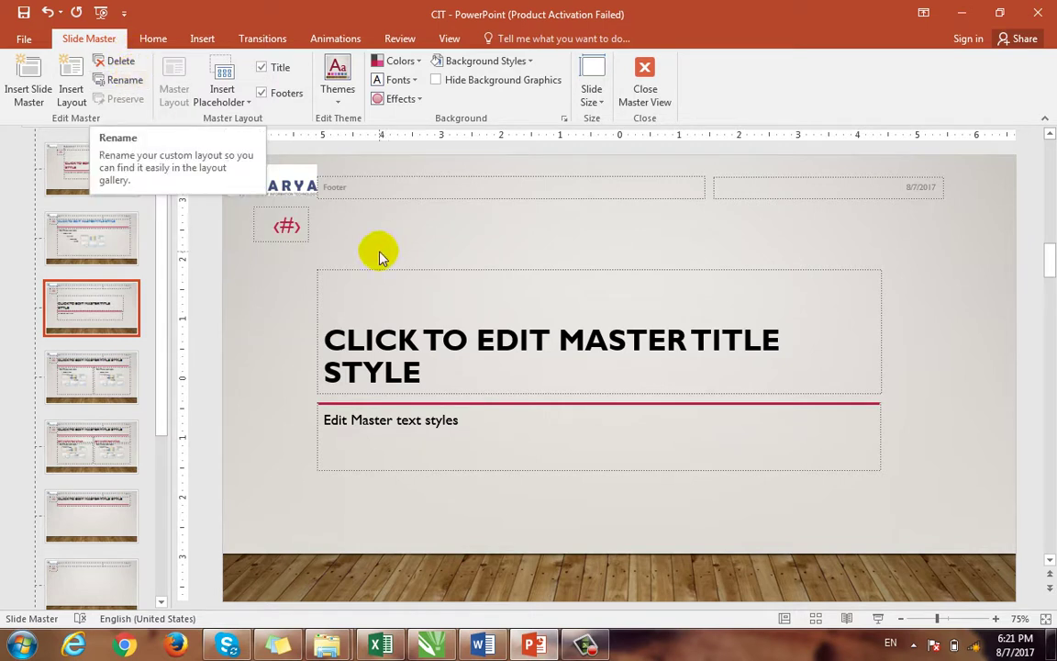
click(243, 104)
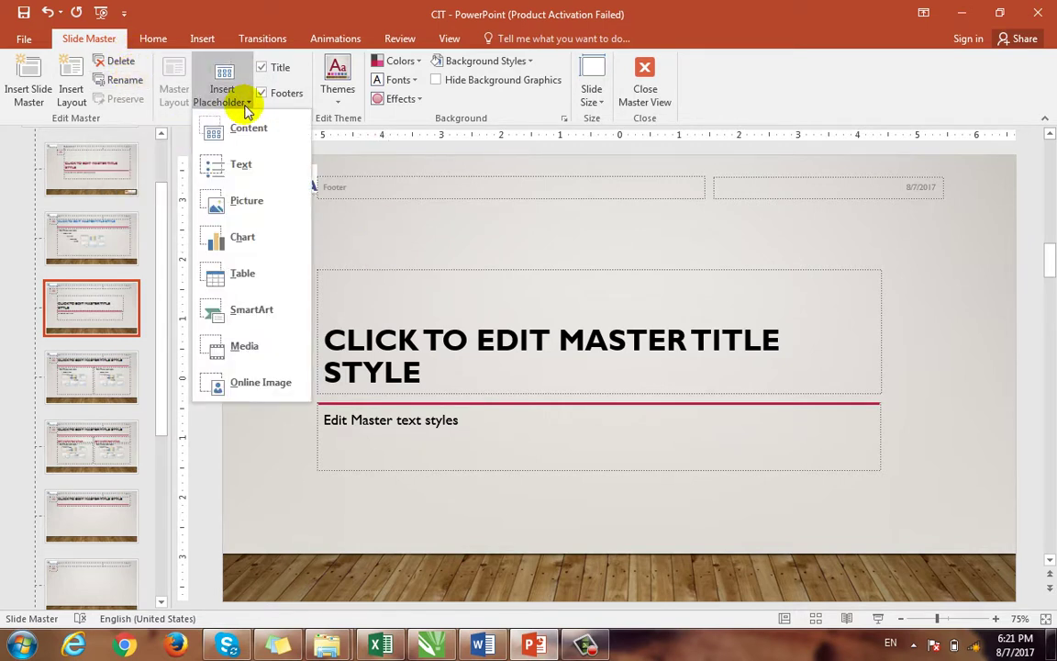
Draw a Picture placeholder at the layout's lower right, then delete it
click(278, 209)
drag(852, 420, 981, 534)
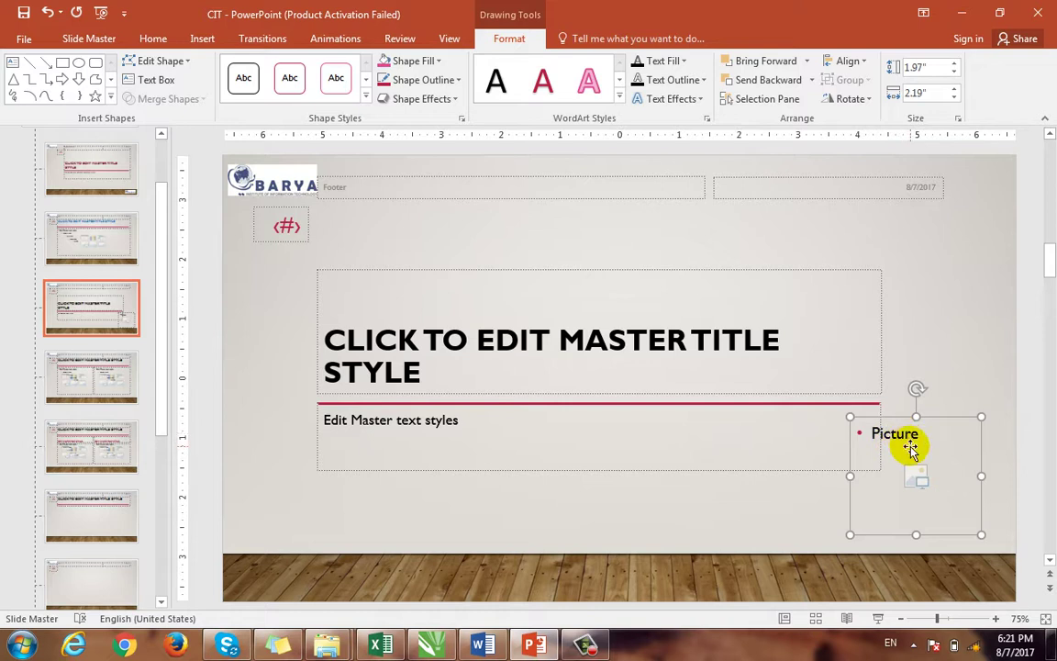
key(Delete)
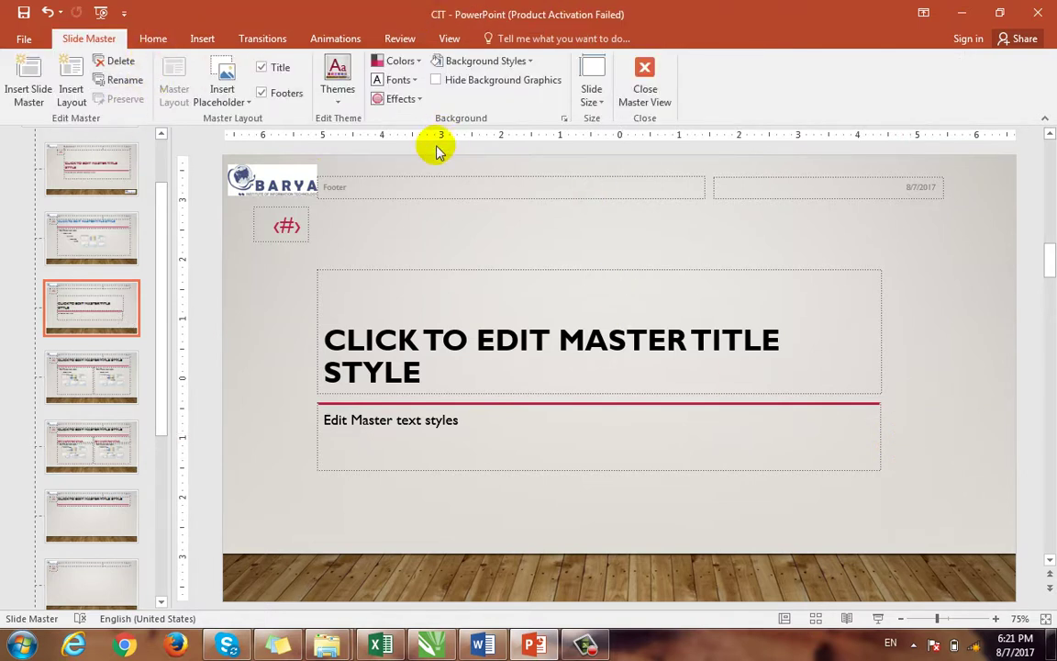
click(245, 104)
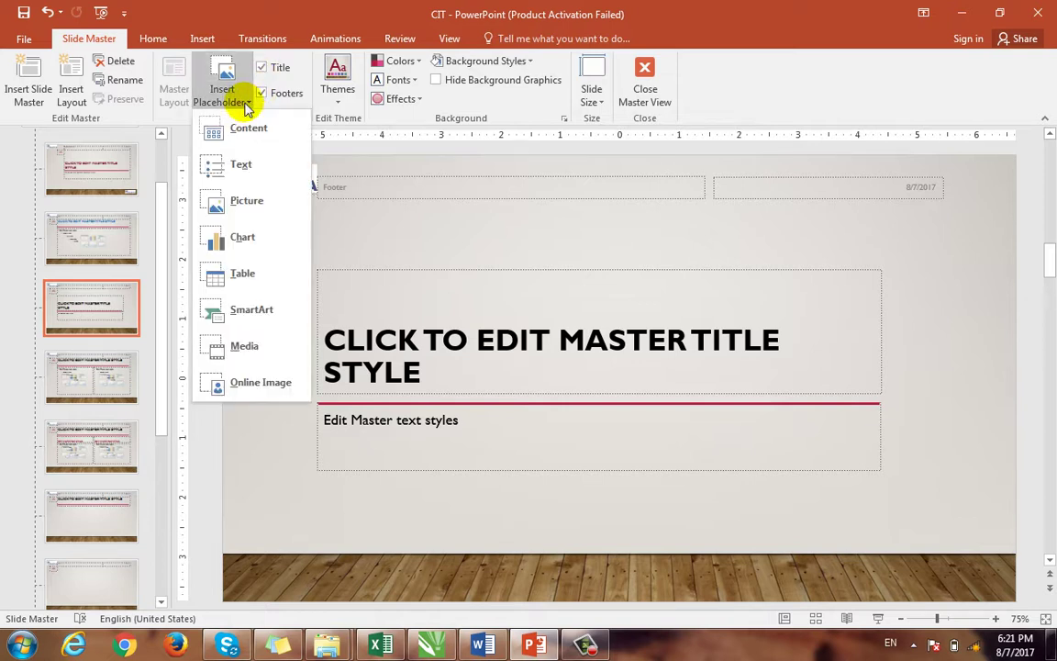
click(268, 70)
Toggle the layout's Title and Footers placeholders off and back on
click(273, 70)
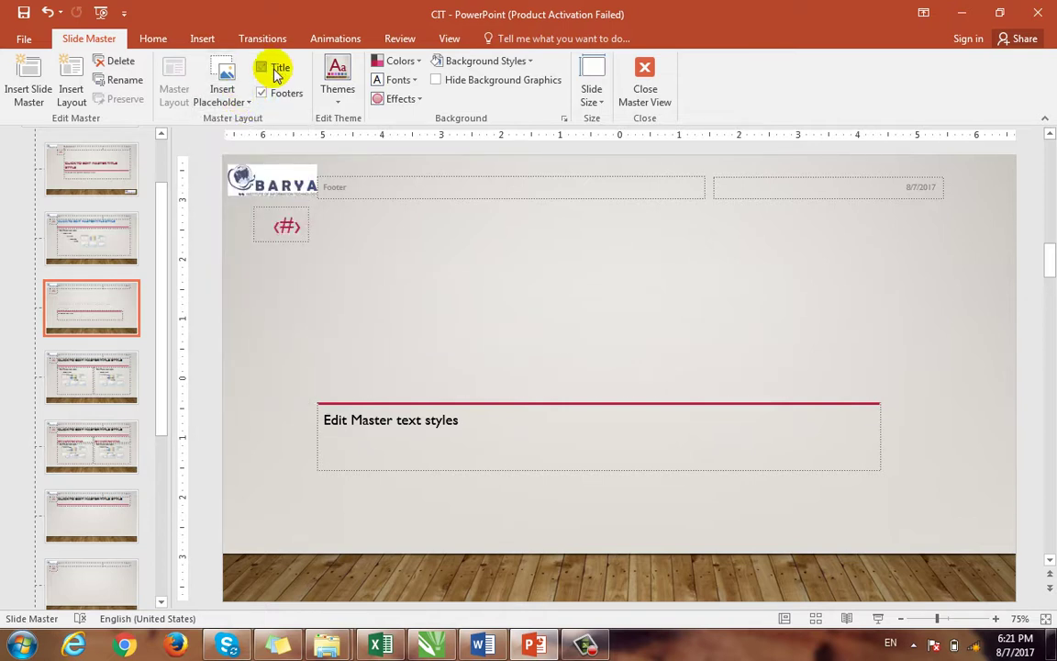
click(274, 71)
click(273, 99)
click(273, 100)
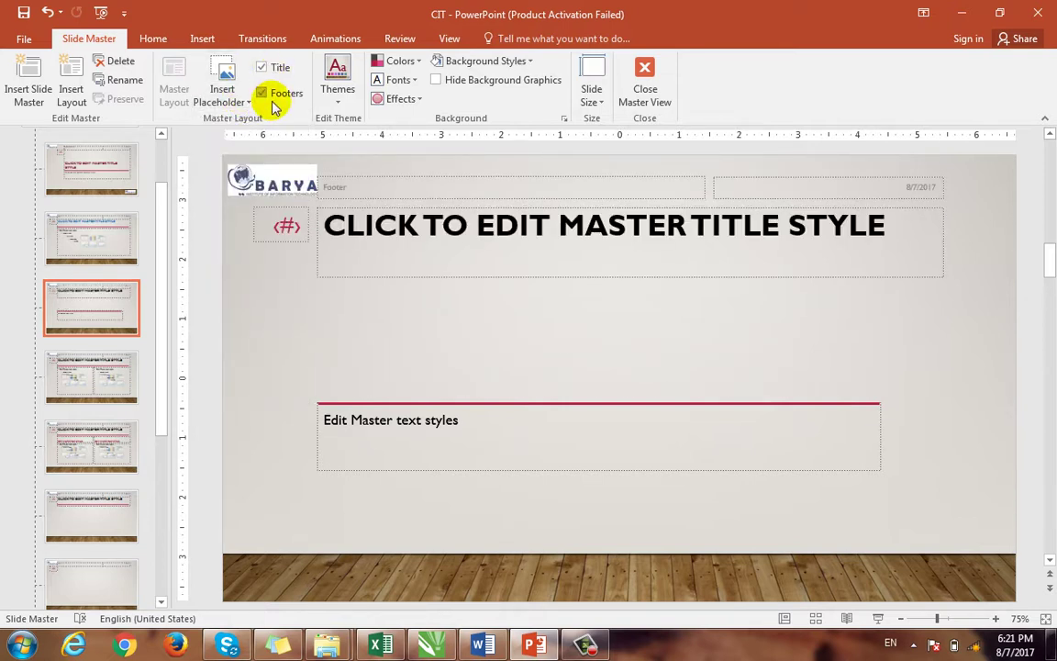
Browse Themes, Effects and Slide Size without changes, then close Master View
click(346, 110)
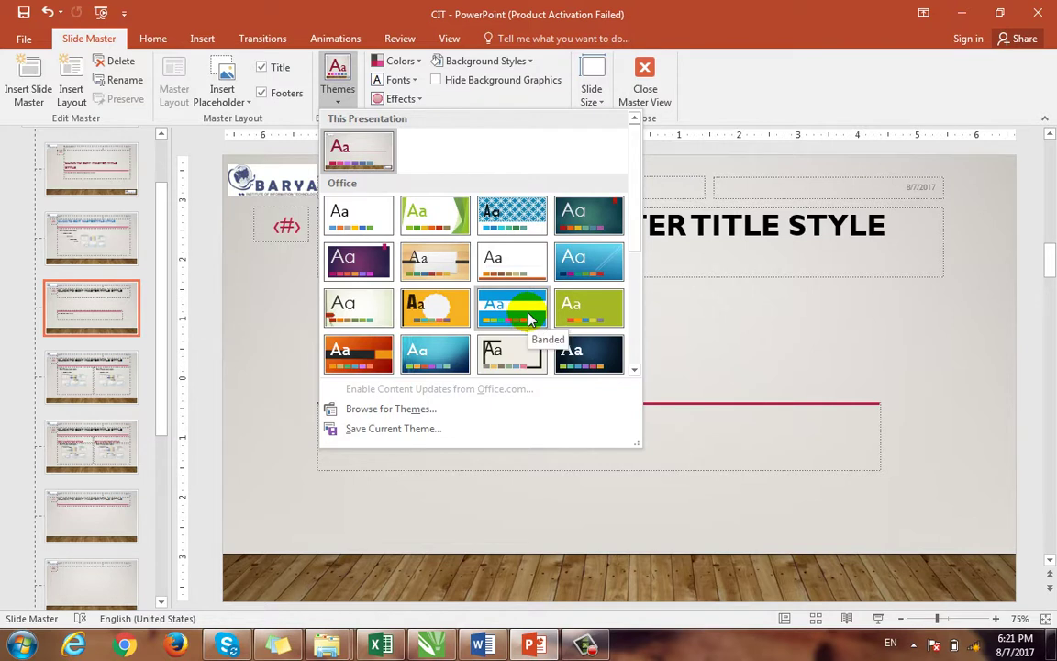
click(424, 99)
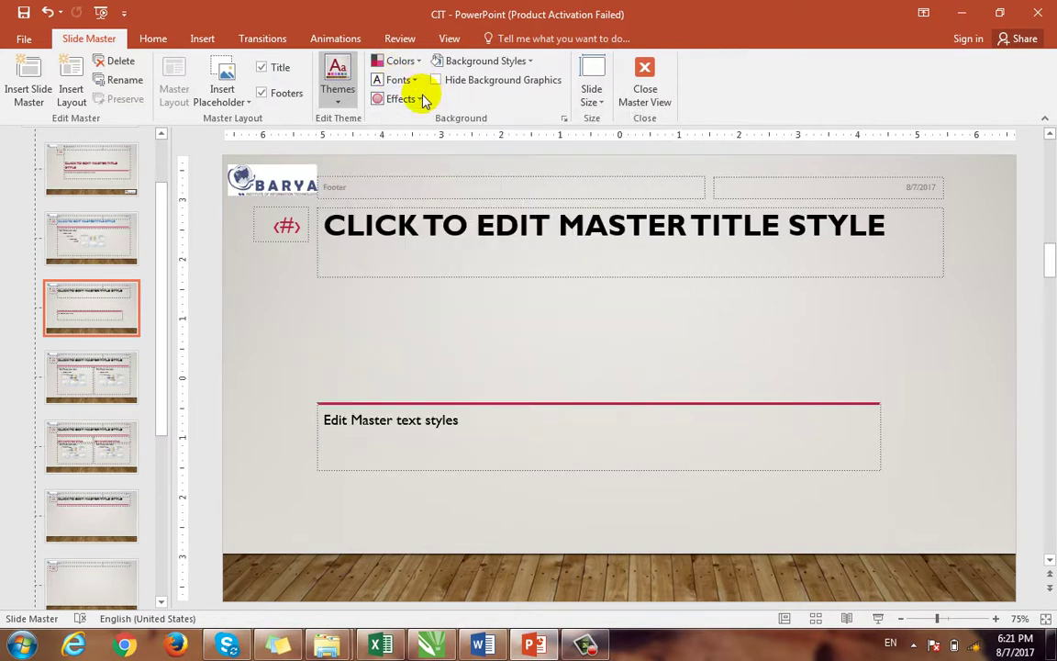
click(424, 99)
click(422, 97)
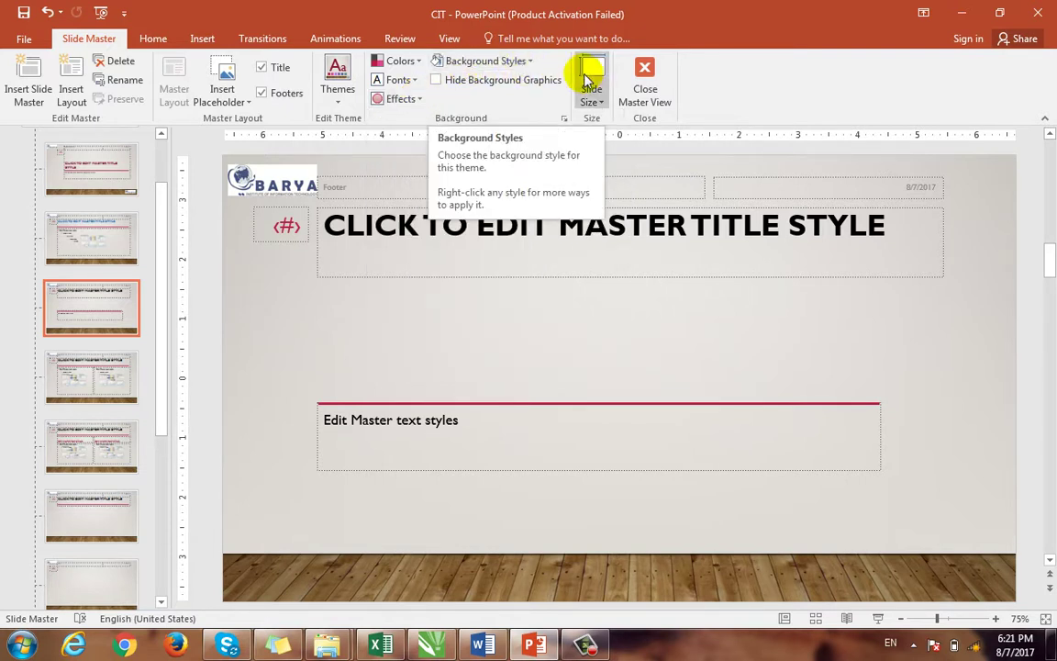
click(603, 101)
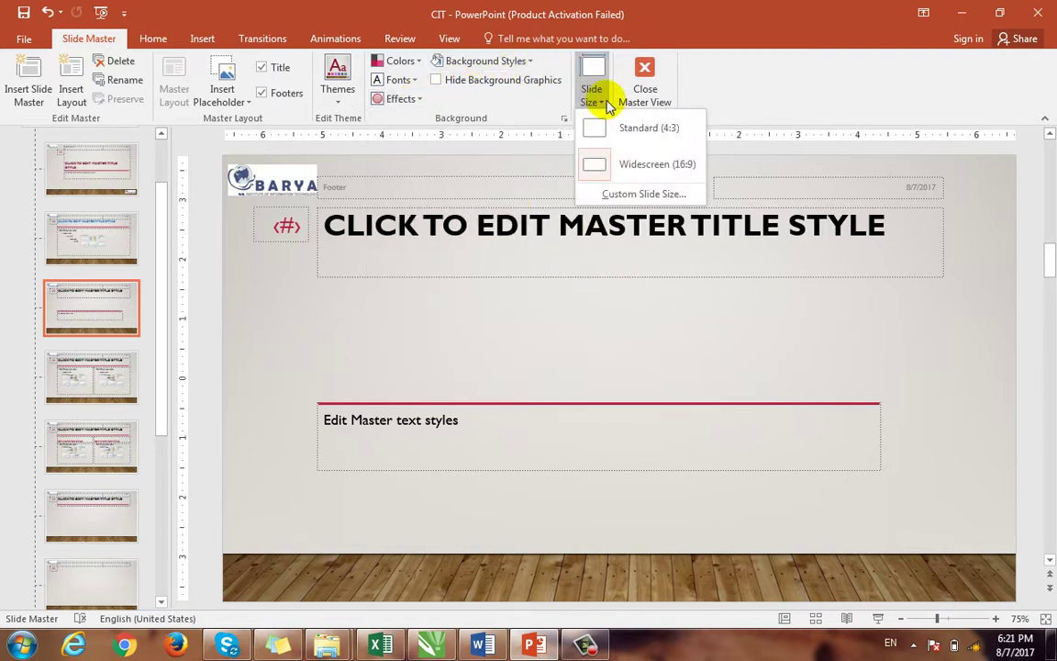
click(605, 102)
click(647, 85)
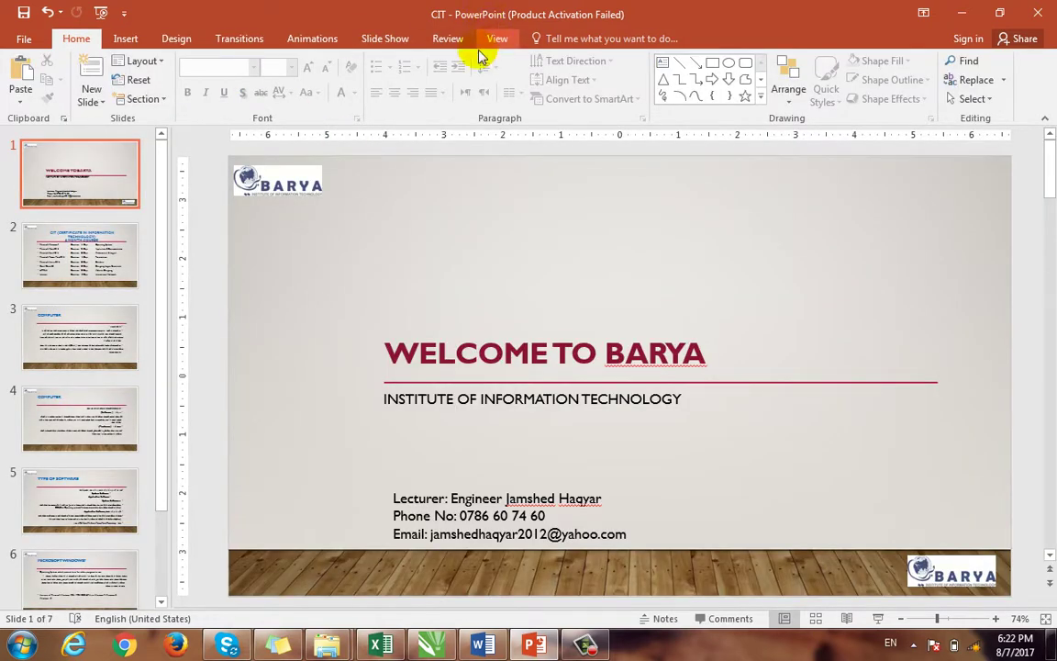
Switch to the View tab and dismiss the Windows colour-scheme warning
click(492, 43)
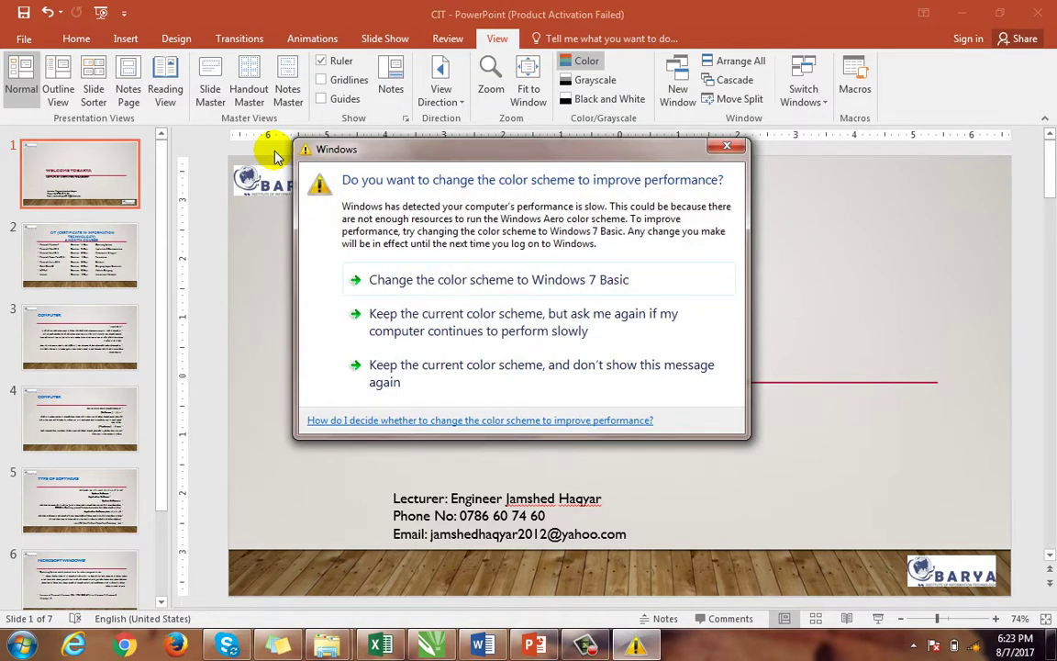
click(698, 282)
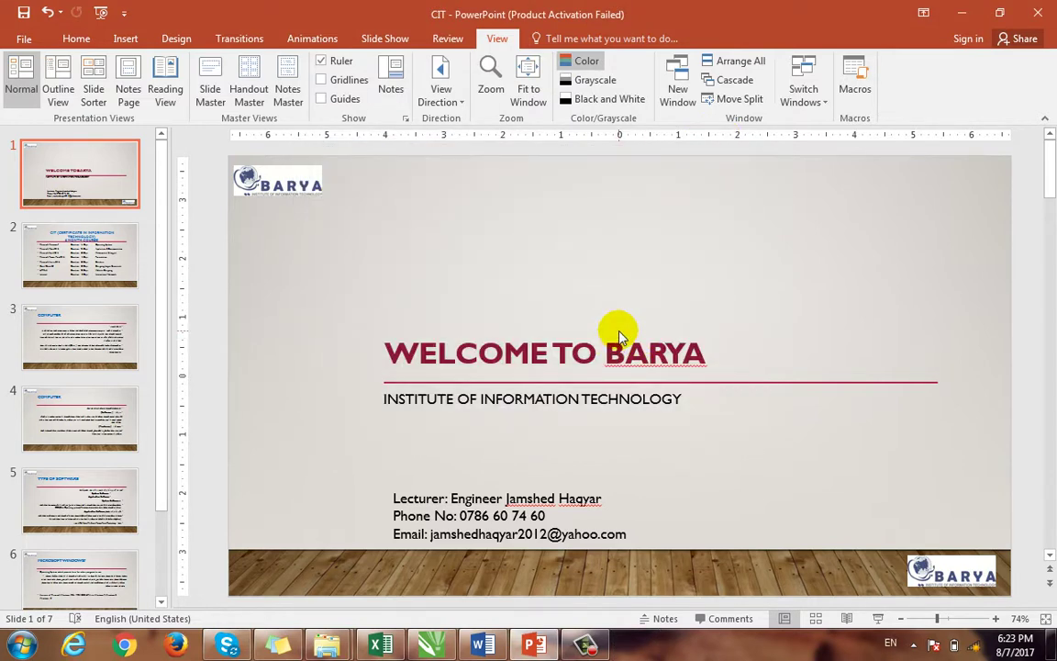
Open the Handout Master and try 2 and 9, then settle on 3 slides per page
click(248, 95)
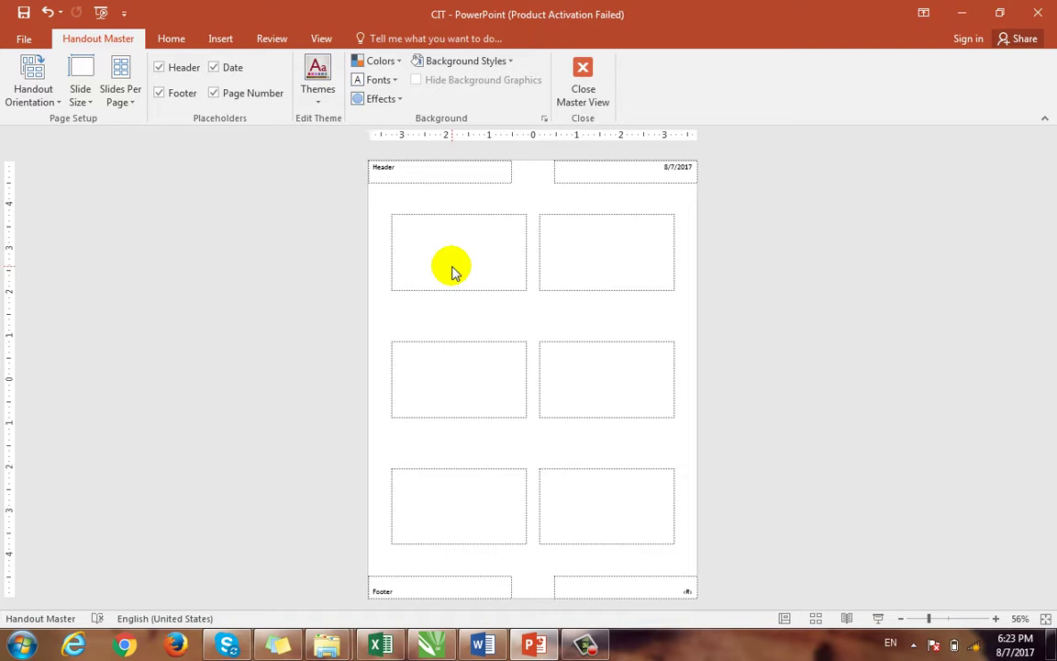
click(132, 103)
click(147, 142)
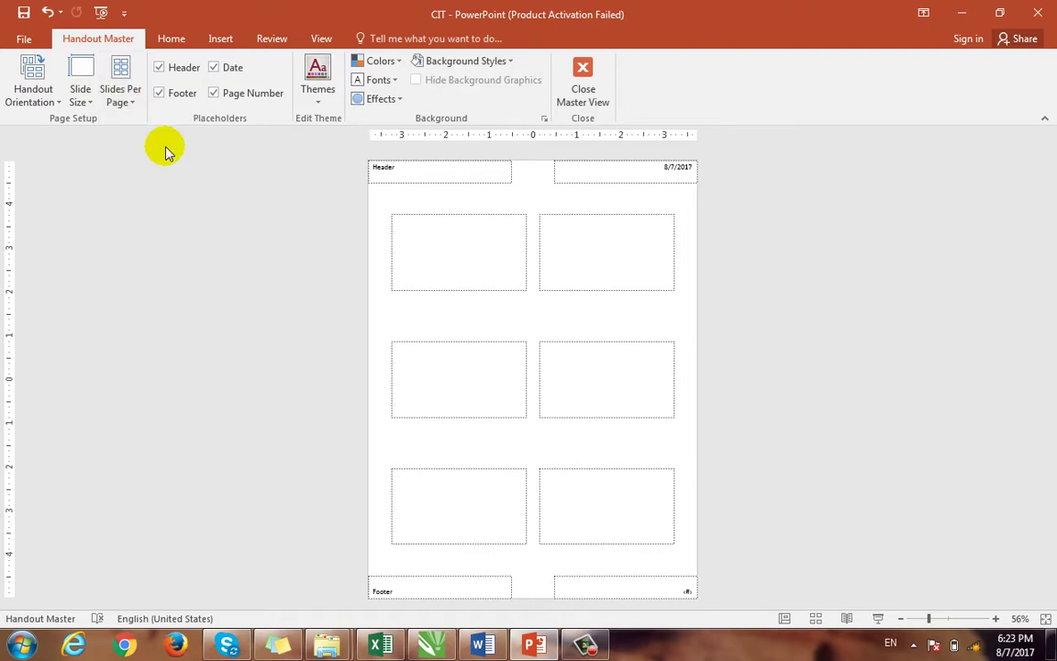
click(110, 96)
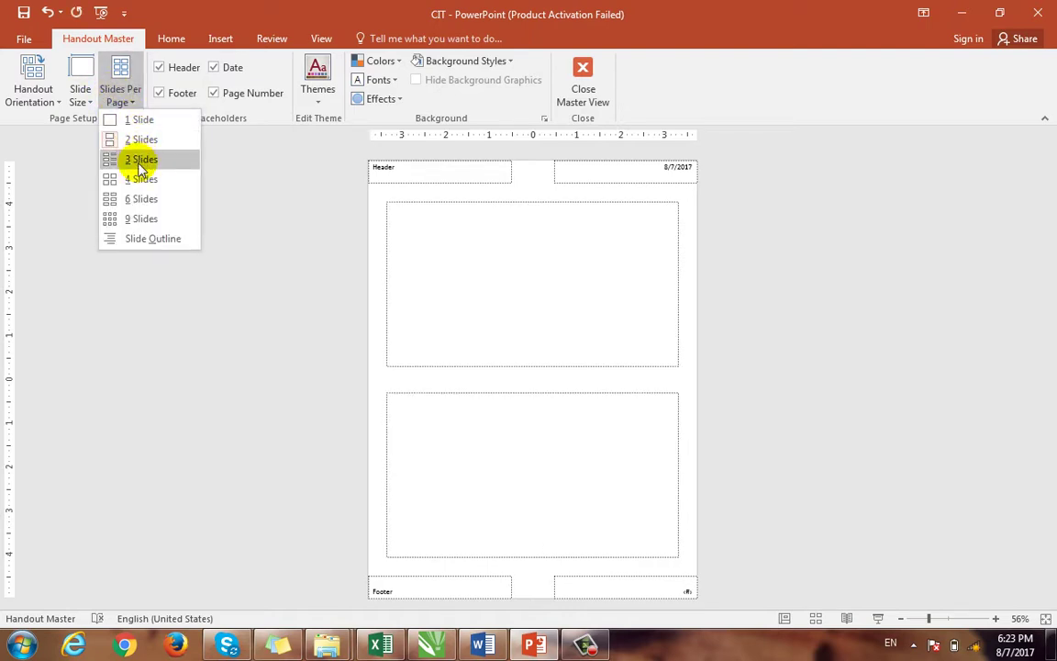
click(128, 218)
click(123, 102)
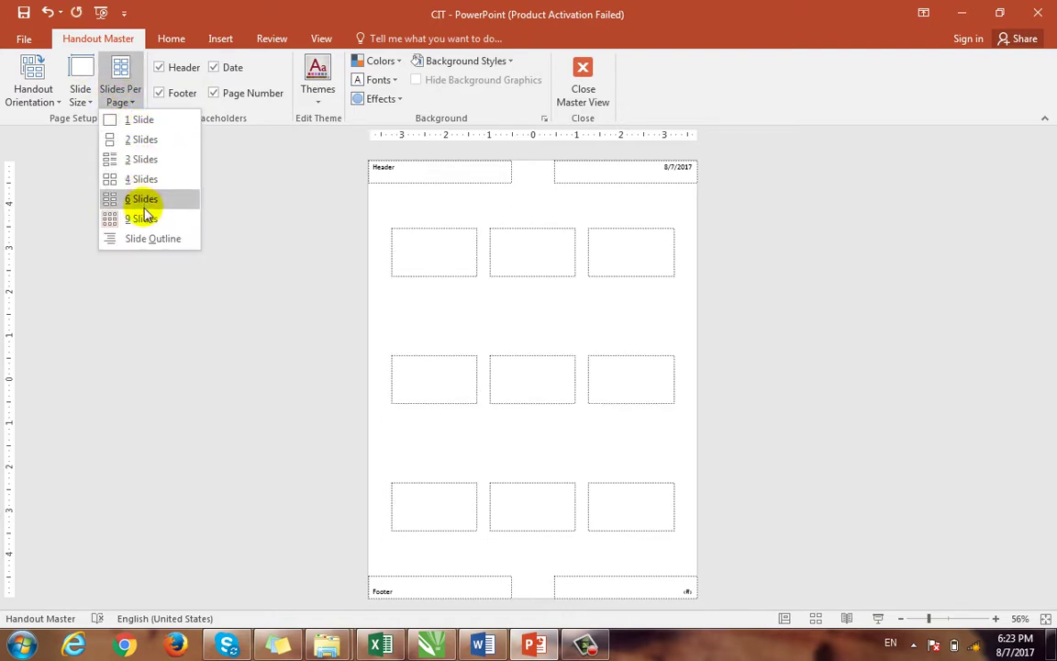
click(169, 162)
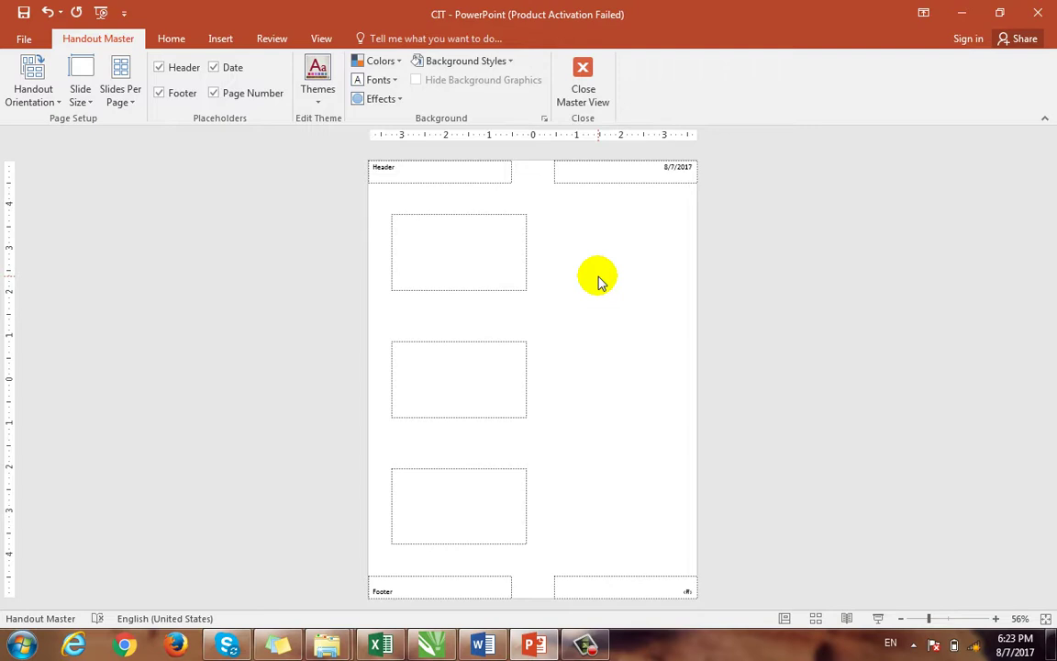
Select the handout's Header and date placeholders, then deselect
click(397, 167)
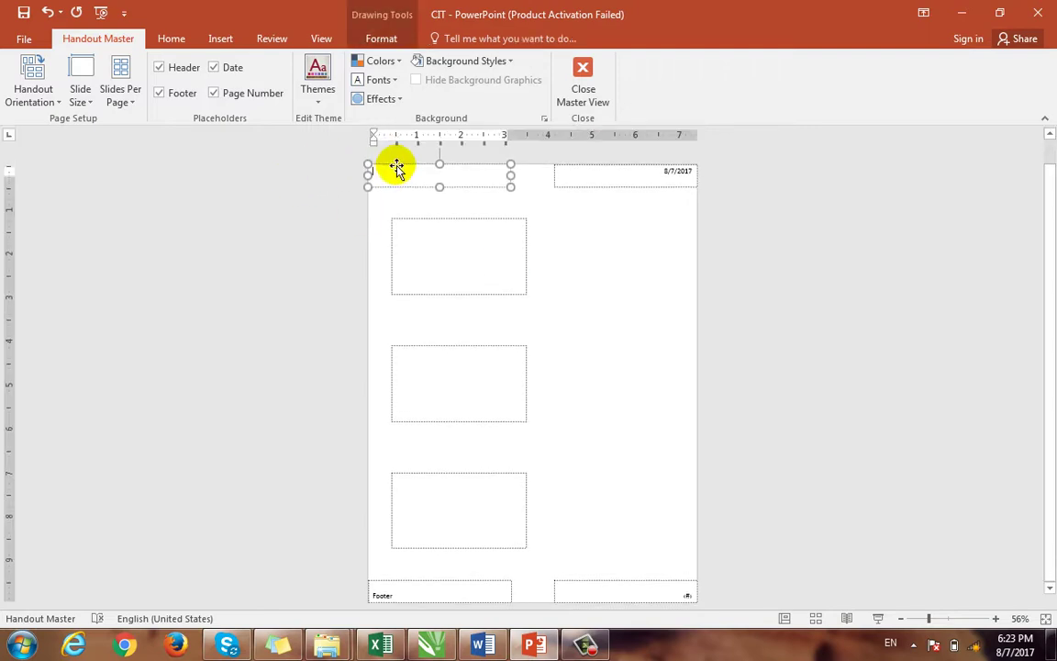
click(621, 179)
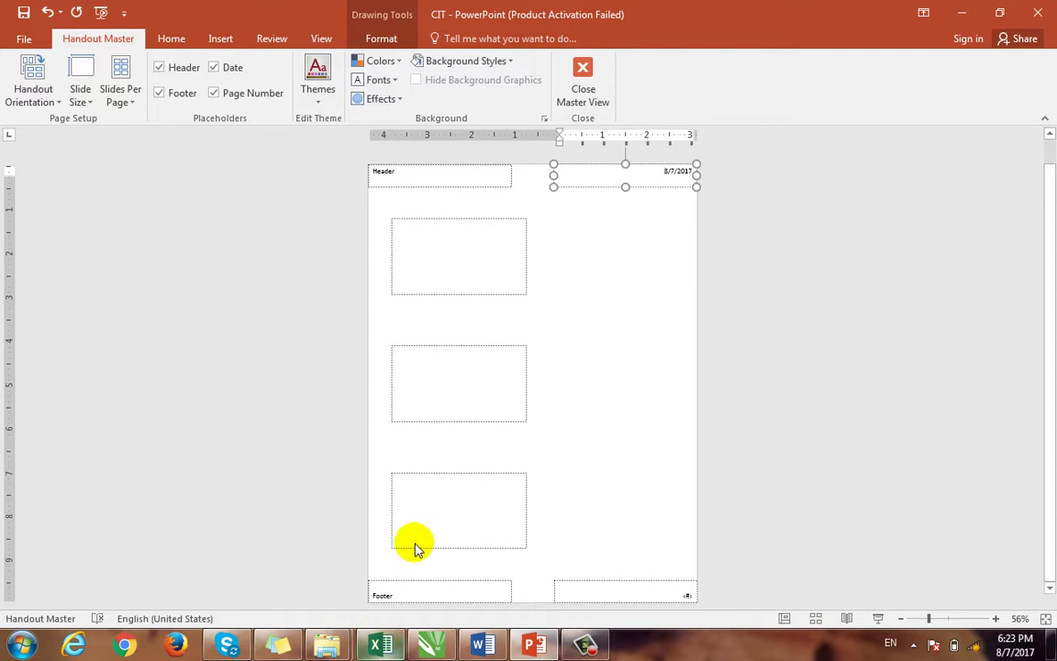
click(477, 265)
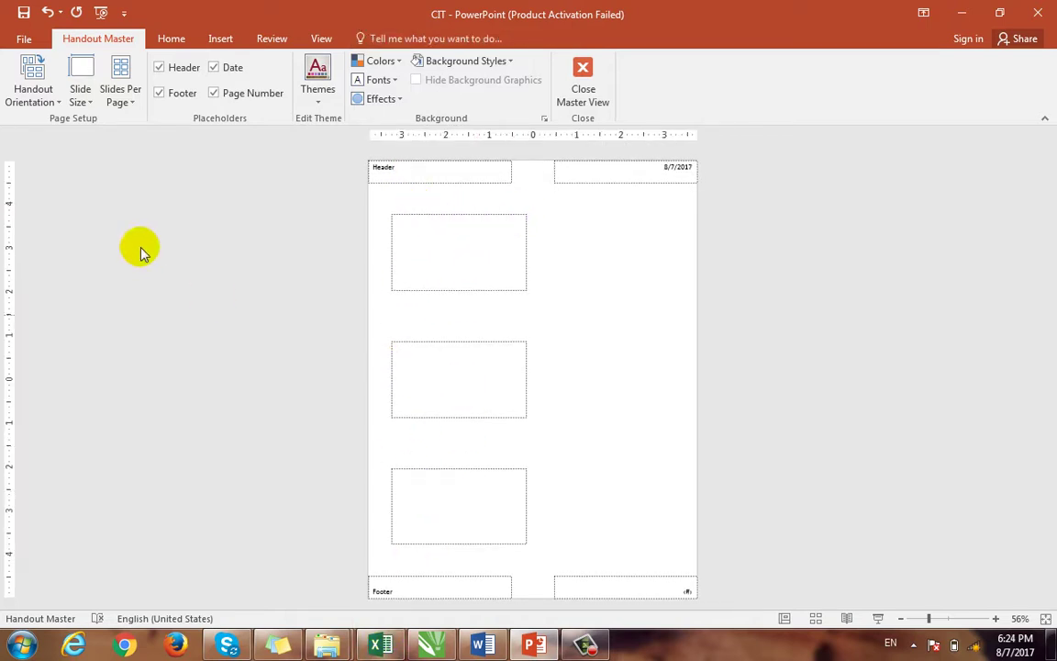
Try landscape, then keep portrait handout orientation with 6 slides per page
click(33, 92)
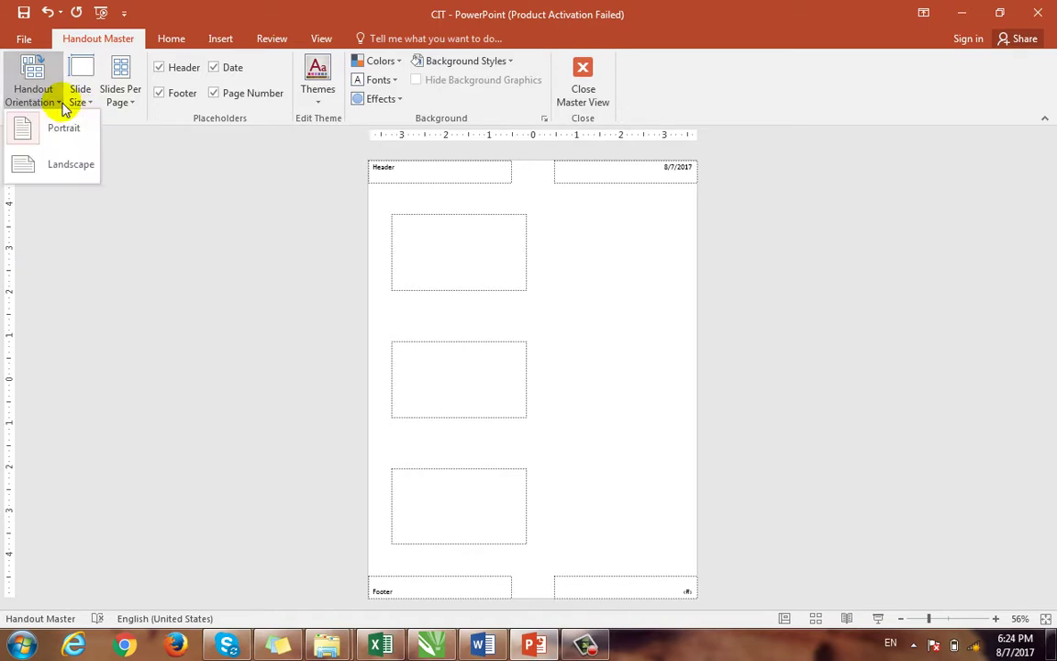
click(69, 165)
click(55, 101)
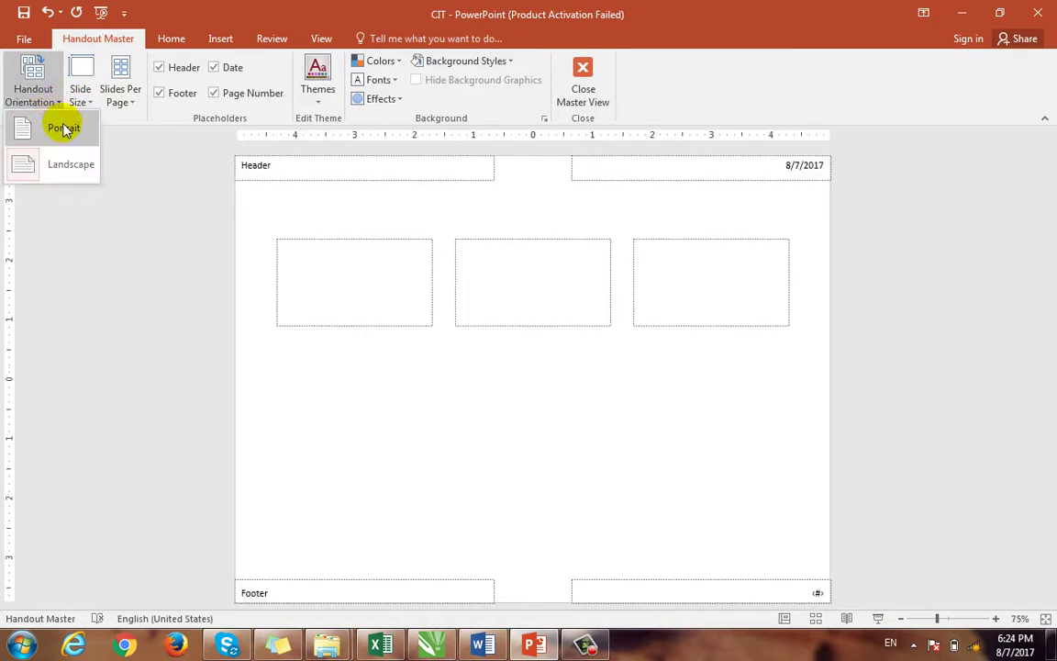
click(64, 128)
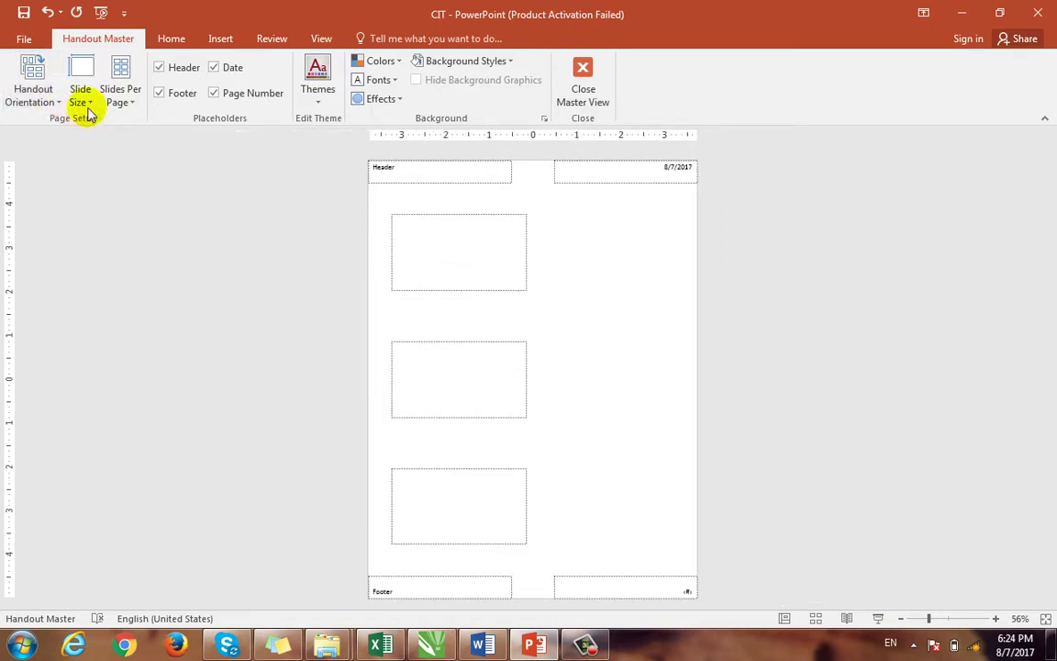
click(129, 92)
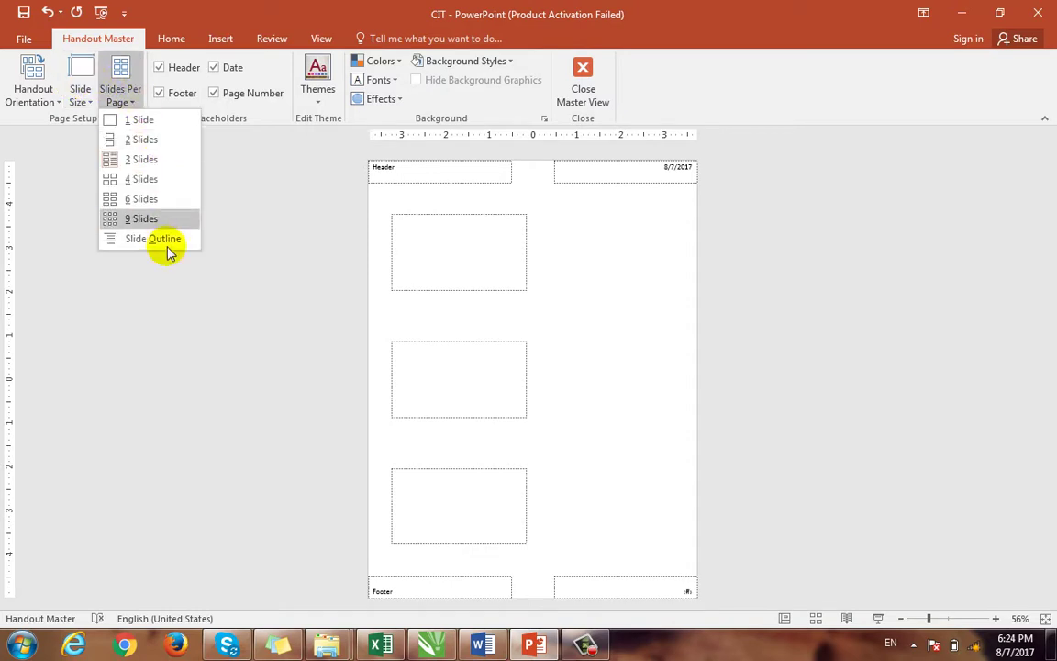
click(166, 200)
Check Slide Size, toggle the handout Date off and on, and close Handout Master view
click(88, 101)
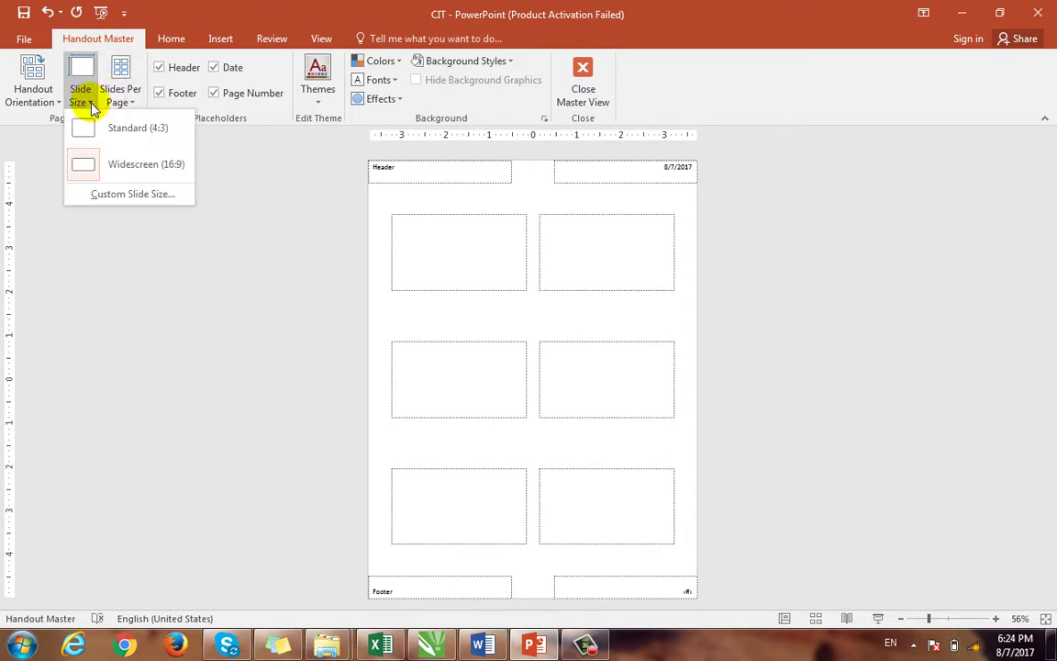
click(90, 102)
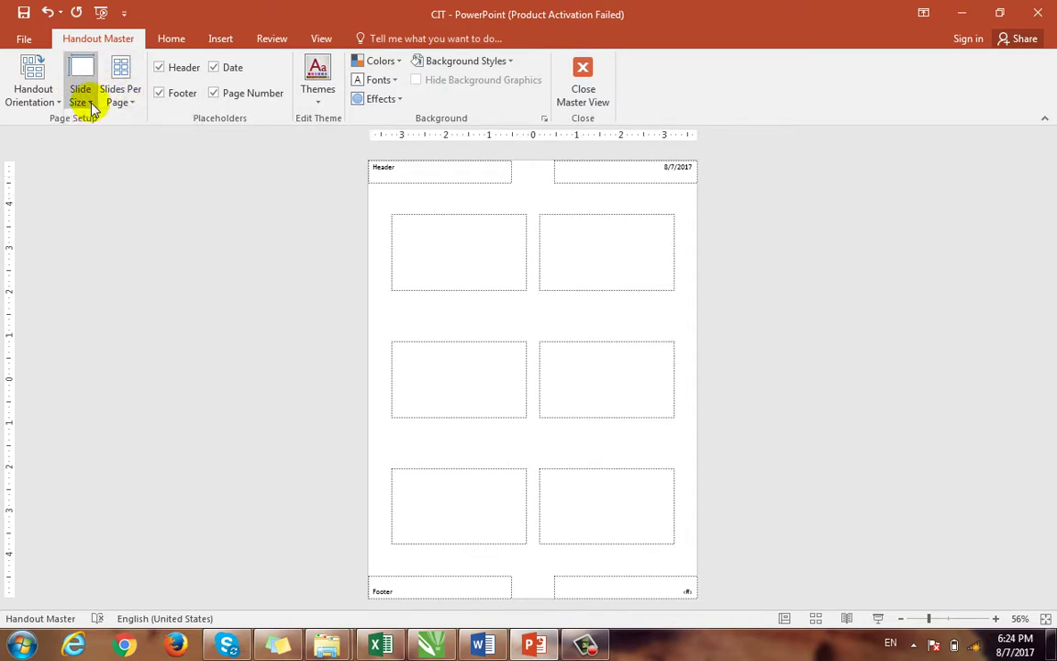
click(213, 67)
click(213, 67)
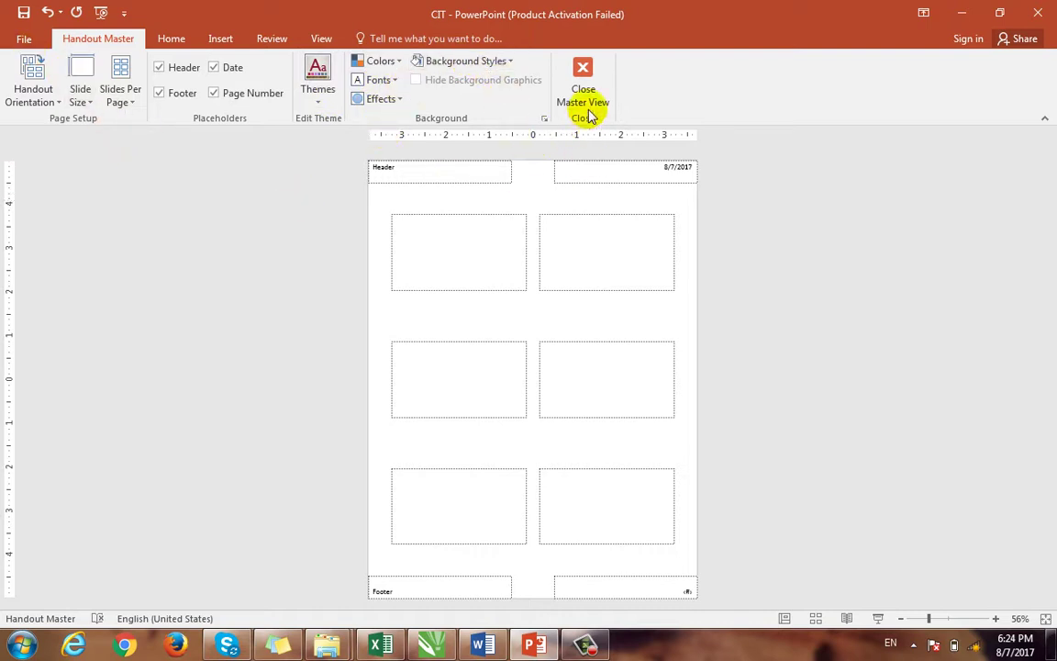
click(586, 59)
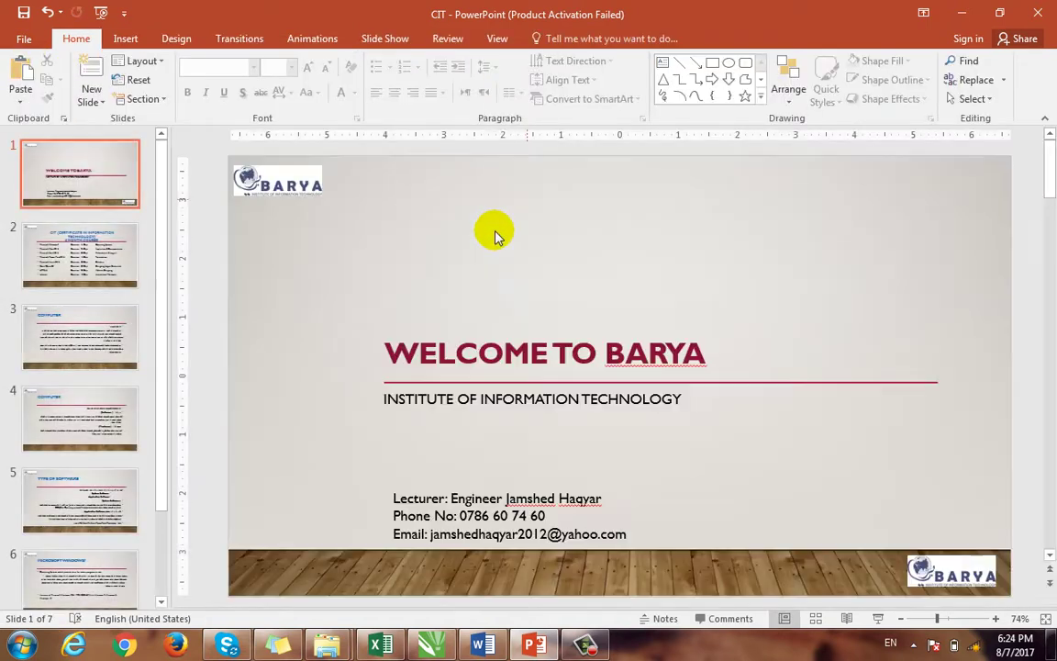
Preview the WELCOME TO BARYA slides in File > Print and expand the Print All Slides options
click(18, 39)
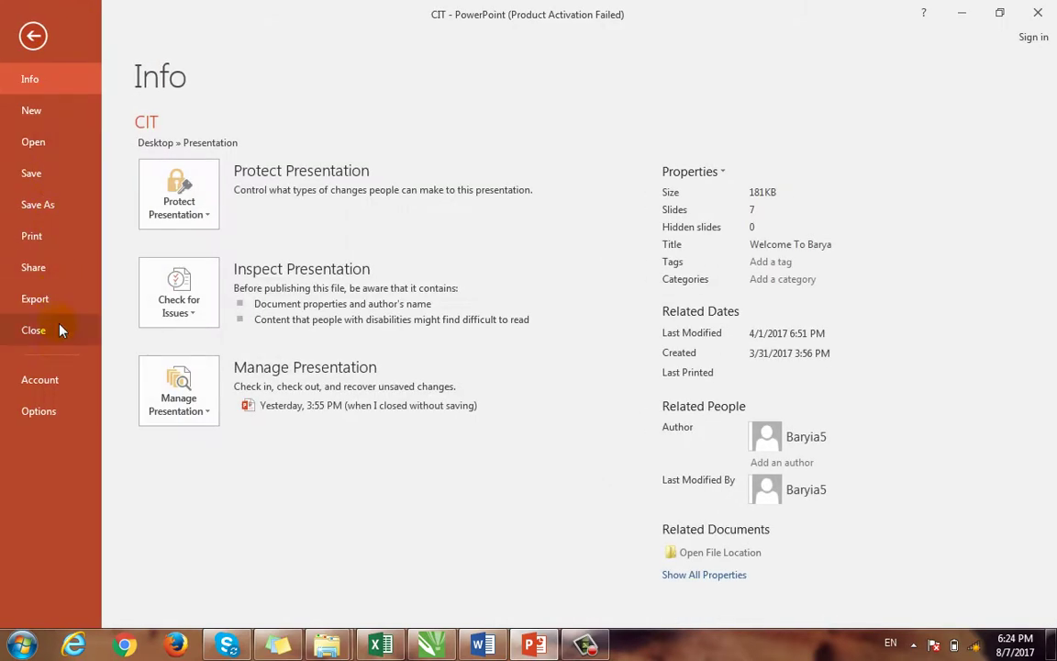
click(37, 236)
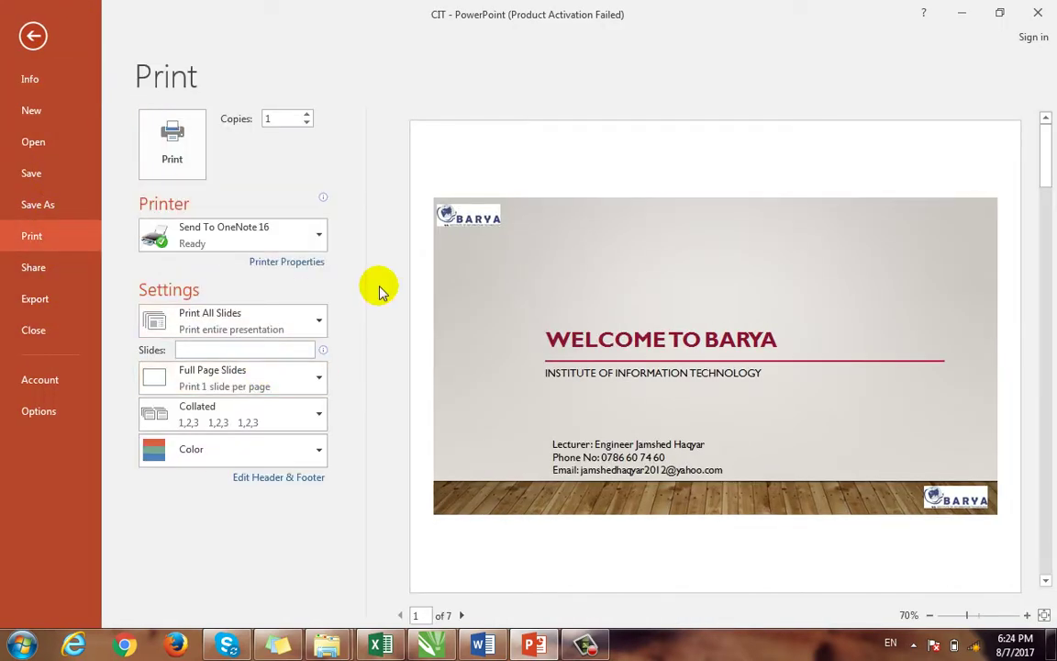
click(261, 332)
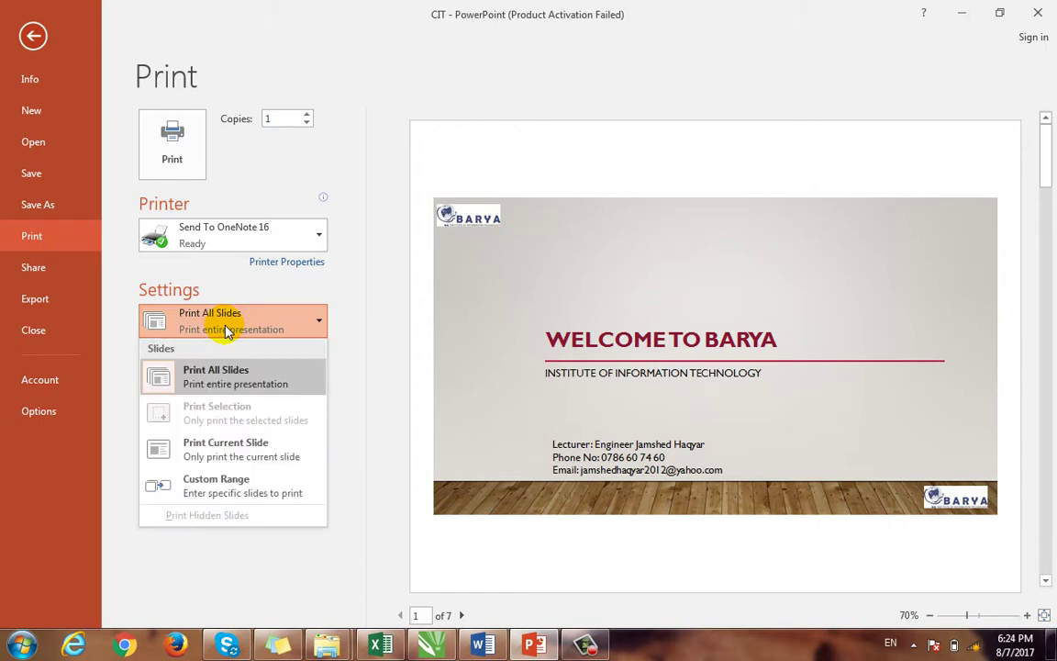